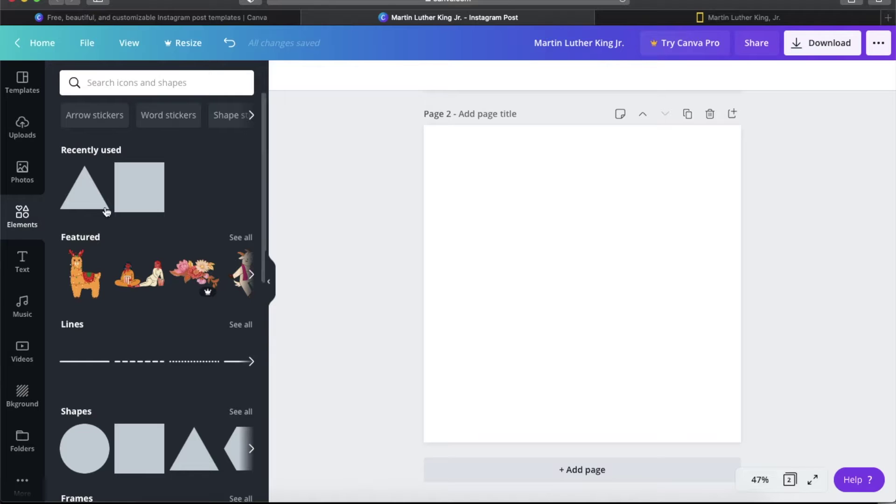
# Upload the logo file "Network Logos - WIDE (4).png" from the MLK Graphic folder to the media uploads.
pyautogui.click(11, 117)
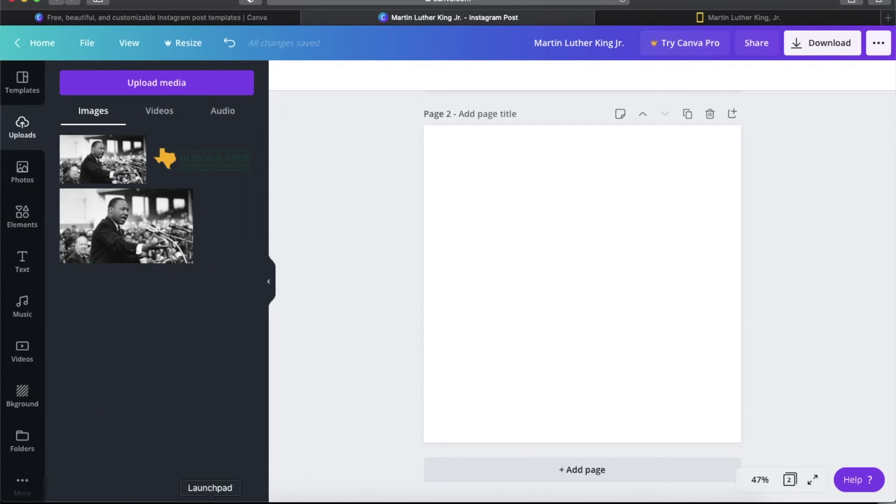
pyautogui.click(150, 501)
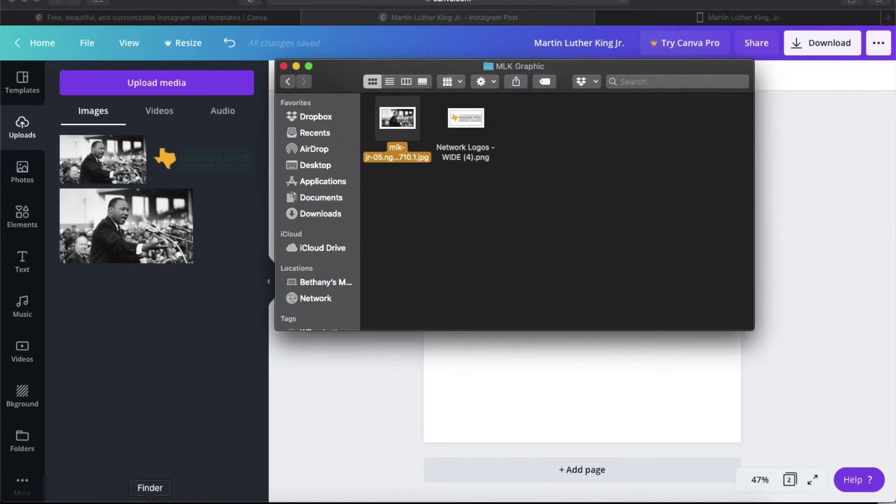
pyautogui.moveTo(481, 130); pyautogui.dragTo(206, 216)
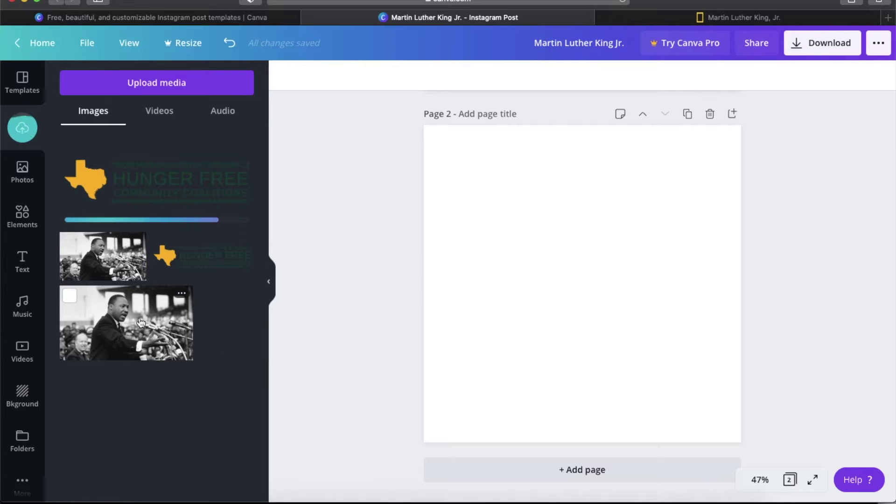
# Fill page 2's background with the larger uploaded speech photo and reposition it so the speaker sits at the page's left edge.
pyautogui.moveTo(131, 322); pyautogui.dragTo(456, 283)
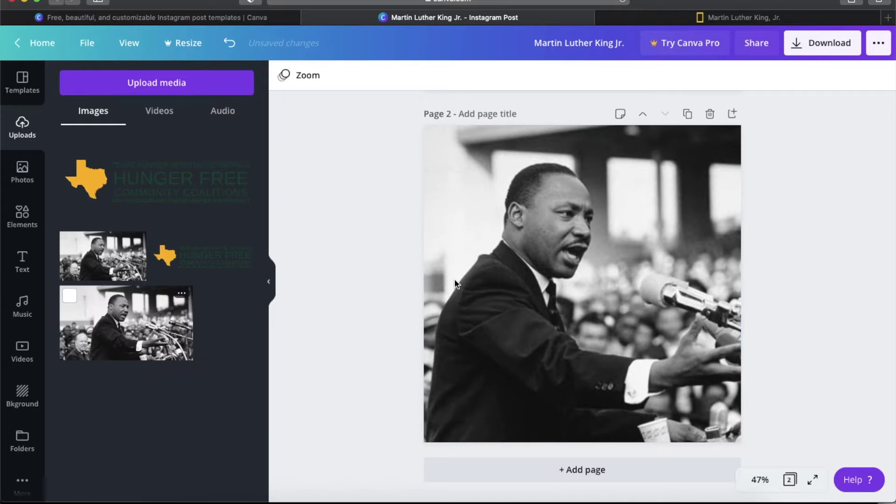
pyautogui.doubleClick(589, 304)
pyautogui.moveTo(619, 298); pyautogui.dragTo(519, 302)
pyautogui.click(839, 235)
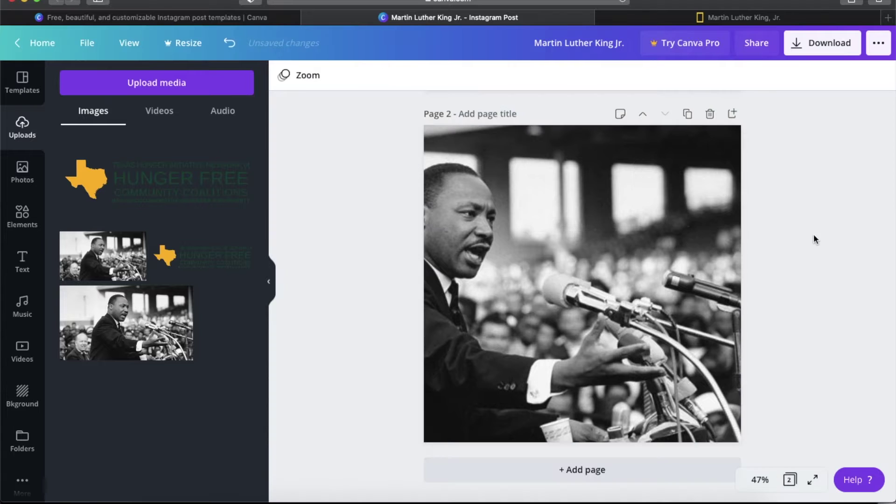
# Add a square shape at the centre of page 2 and fill it with white.
pyautogui.click(14, 229)
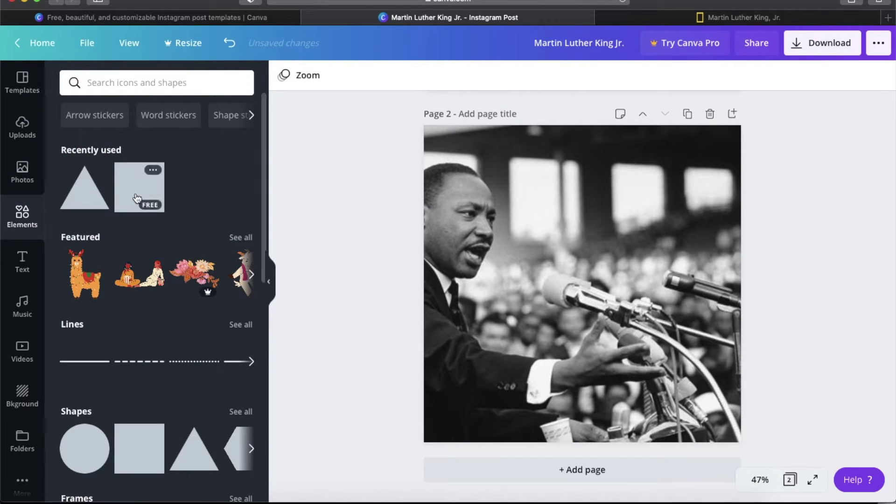
pyautogui.click(137, 198)
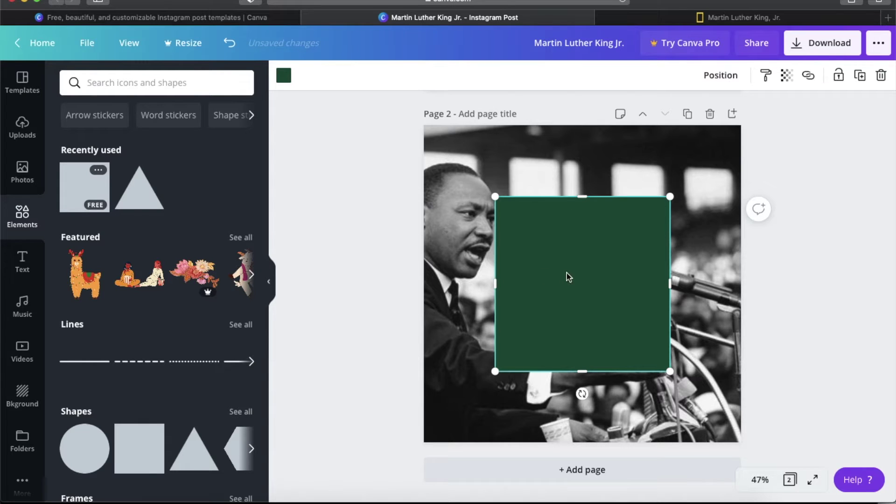
pyautogui.click(283, 75)
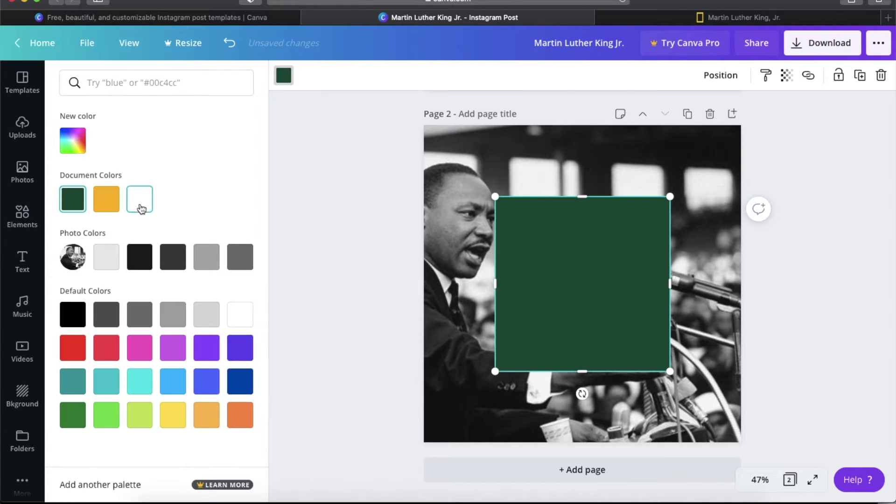
pyautogui.click(139, 199)
pyautogui.click(339, 294)
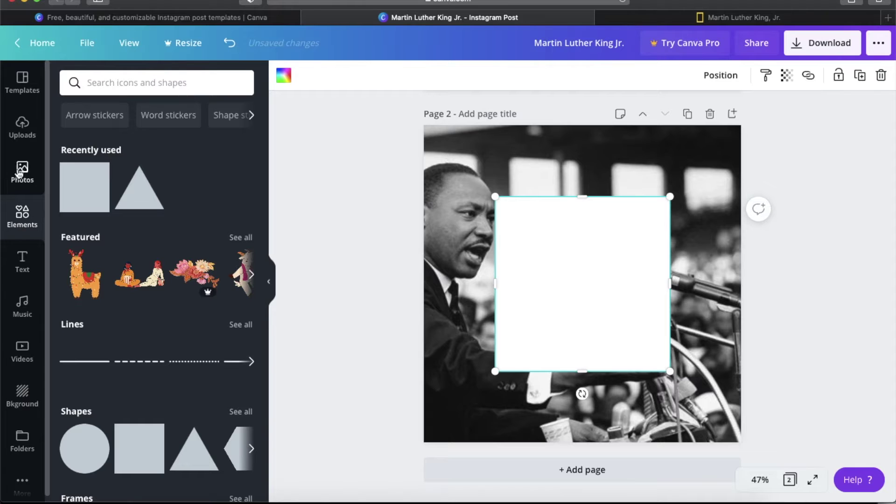
# Place the "DAZZLE eau de parfum" text combination on the white square and change its heading to "MARTIN LUTHER KING JR.".
pyautogui.click(19, 261)
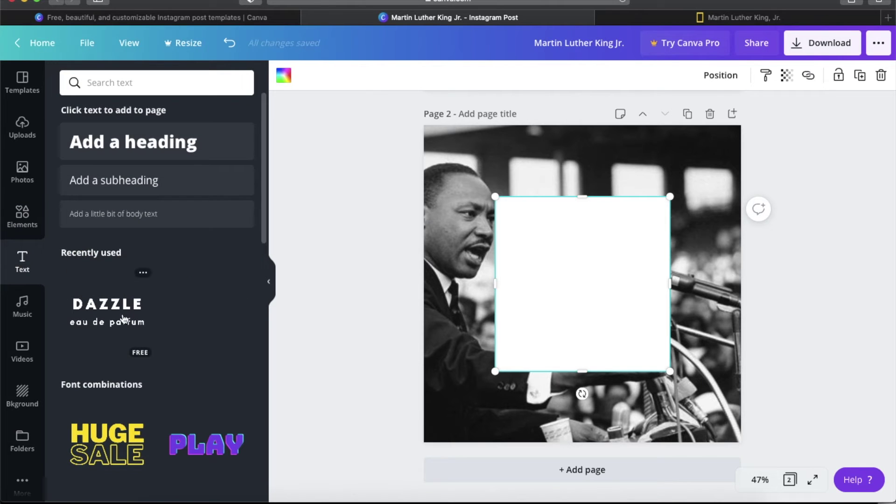
pyautogui.scroll(-3, 192, 256)
pyautogui.scroll(-2, 193, 271)
pyautogui.scroll(5, 192, 336)
pyautogui.moveTo(83, 307); pyautogui.dragTo(524, 277)
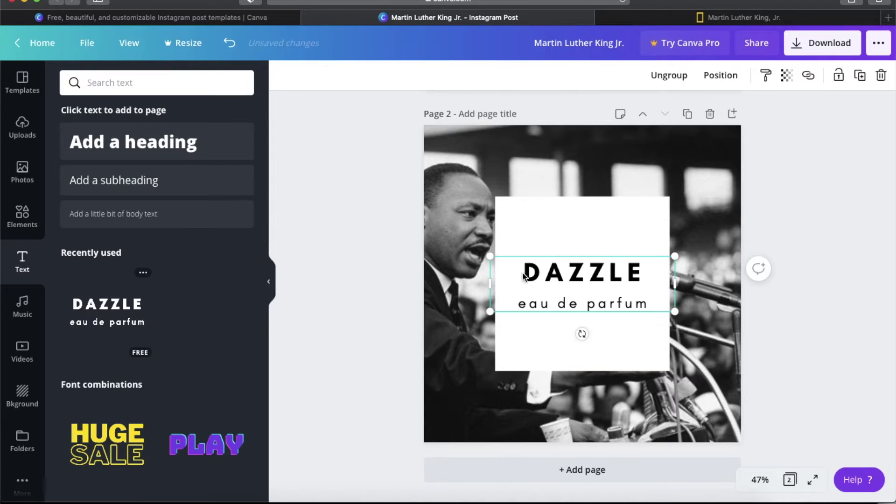
pyautogui.doubleClick(585, 280)
pyautogui.write('MARTIN')
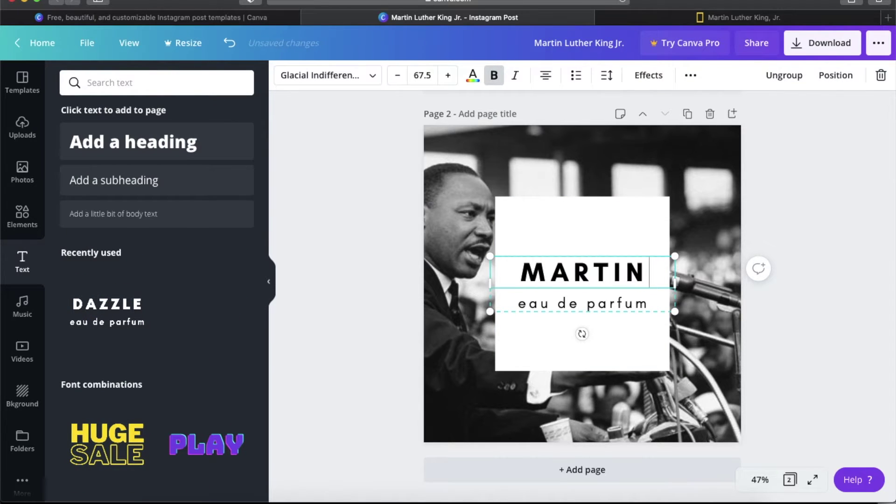
pyautogui.write(' LUTHER KING JR.')
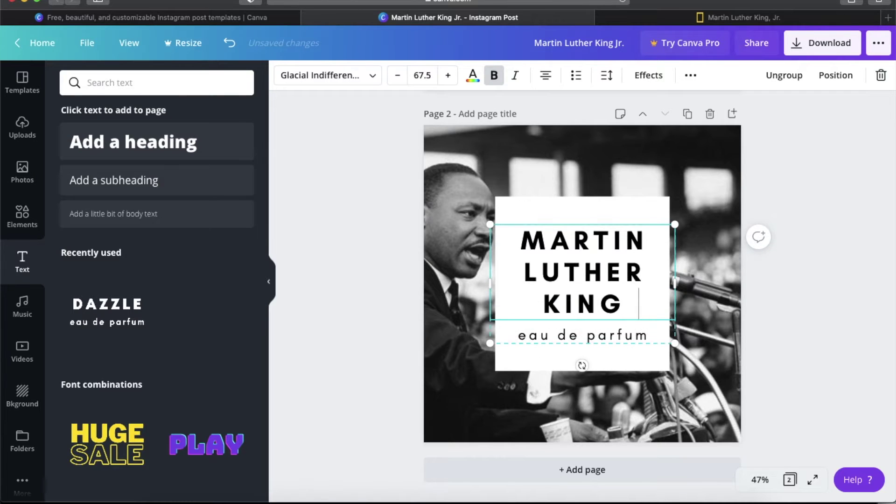
# Replace the line under the heading with "Day of Service" and move the text group up to the white square's top edge.
pyautogui.doubleClick(590, 337)
pyautogui.press('BackSpace')
pyautogui.write('Day of ')
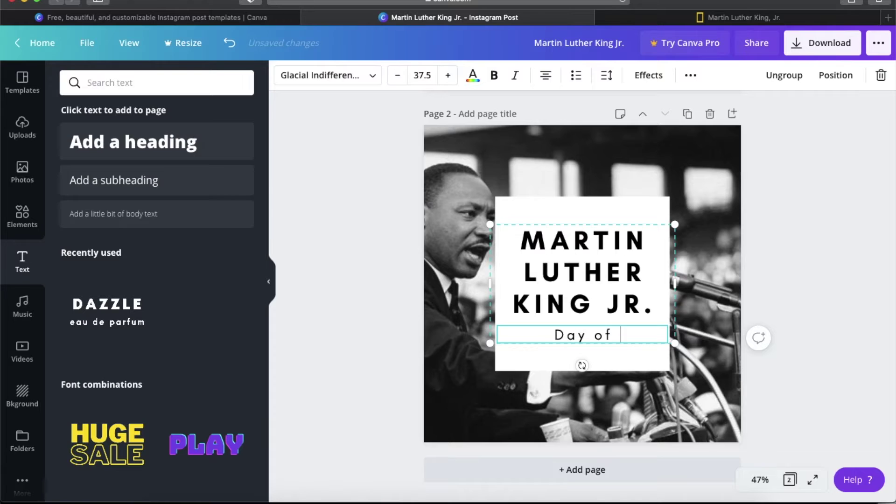
pyautogui.write('Service')
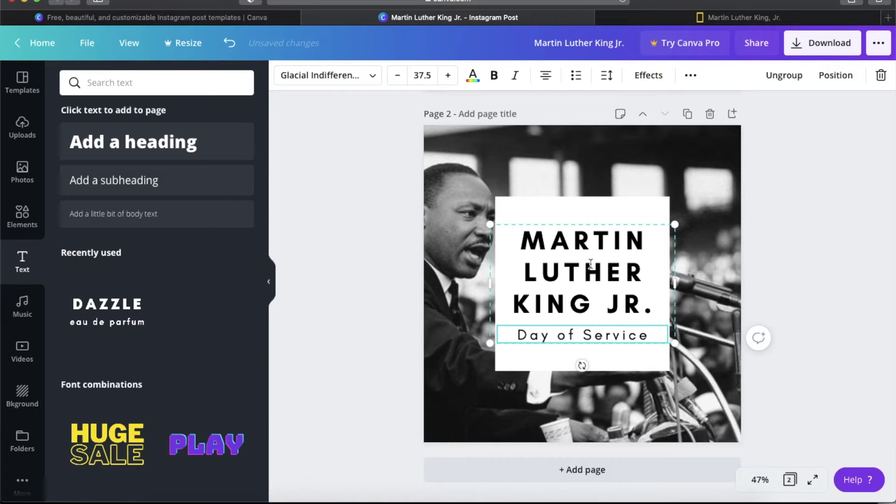
pyautogui.click(786, 245)
pyautogui.click(608, 271)
pyautogui.moveTo(608, 270); pyautogui.dragTo(570, 251)
# Insert the Hunger Free Community Coalitions logo below the heading and crop the empty margins around it.
pyautogui.click(23, 127)
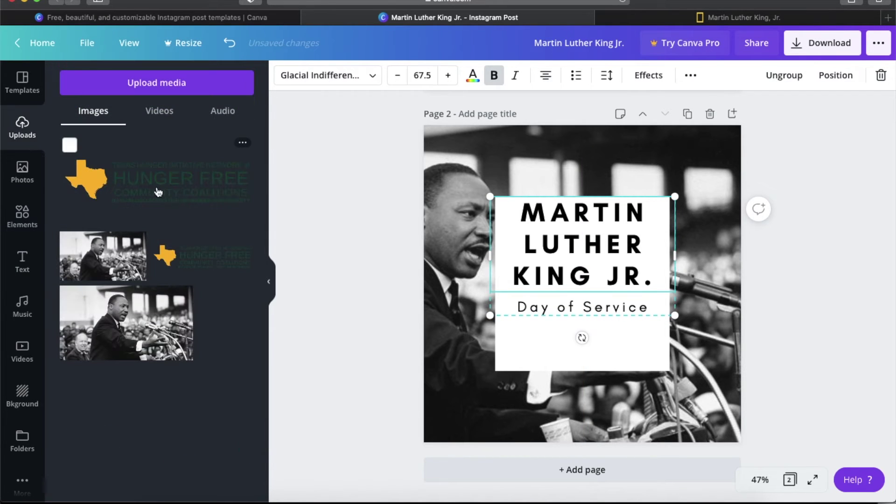
pyautogui.click(159, 192)
pyautogui.moveTo(538, 285); pyautogui.dragTo(534, 333)
pyautogui.moveTo(578, 377); pyautogui.dragTo(579, 364)
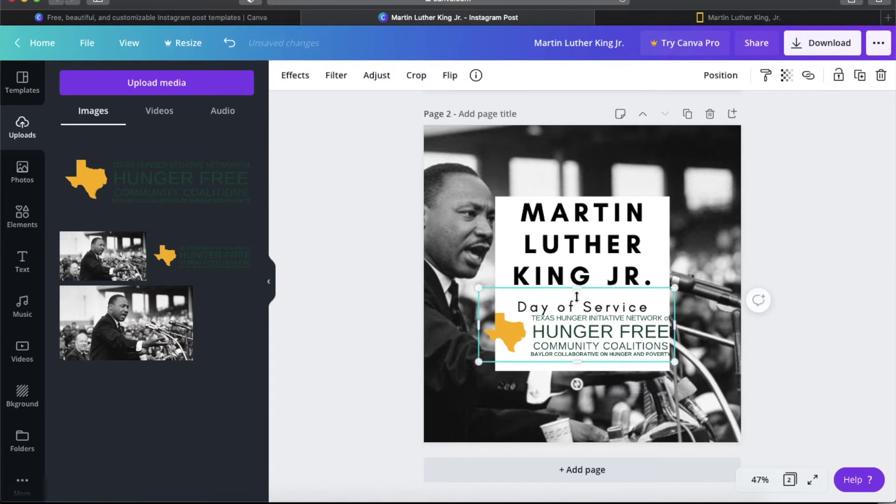
pyautogui.moveTo(578, 290); pyautogui.dragTo(579, 314)
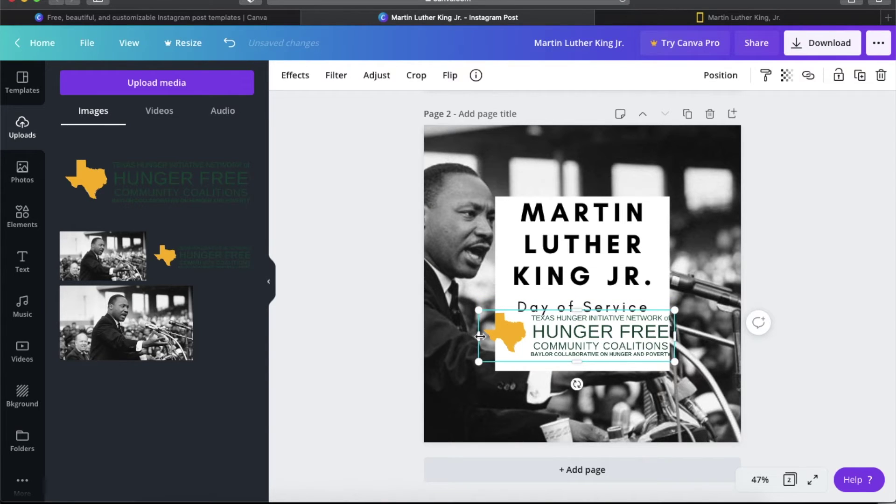
pyautogui.moveTo(482, 336); pyautogui.dragTo(484, 337)
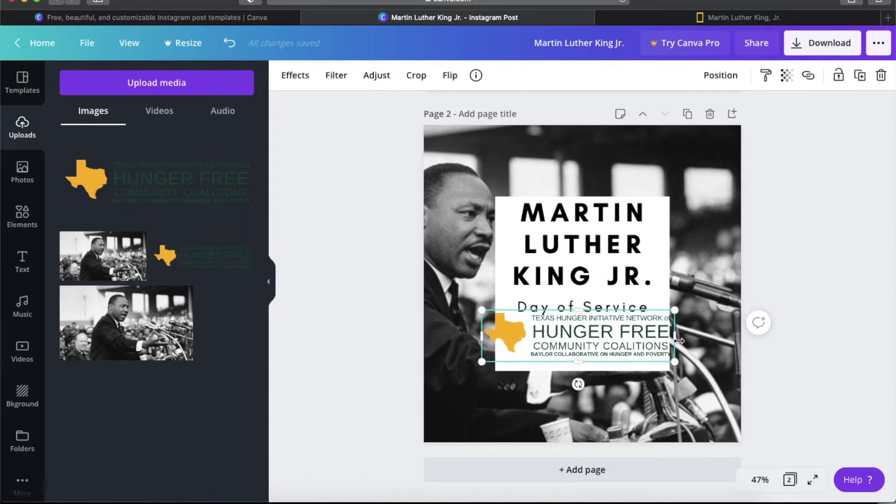
# Move the logo to the white square's bottom edge and scale it down to match the square's width.
pyautogui.moveTo(556, 330); pyautogui.dragTo(557, 340)
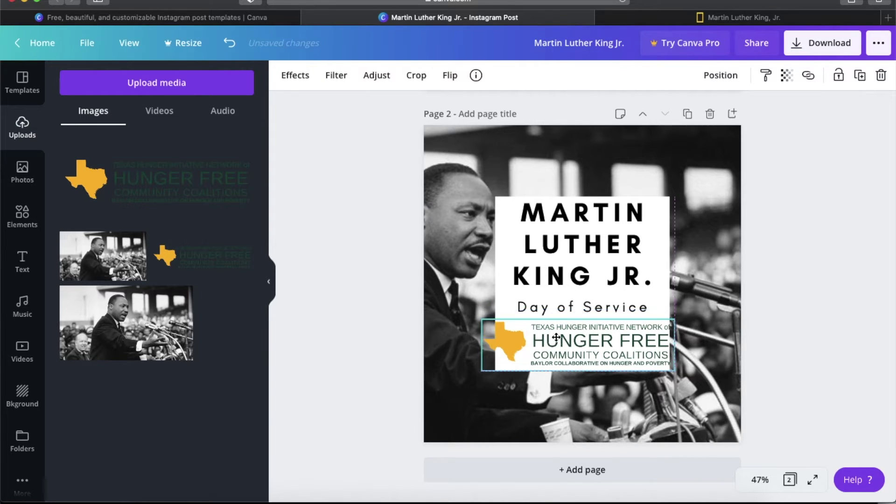
pyautogui.moveTo(483, 324); pyautogui.dragTo(495, 323)
pyautogui.moveTo(675, 324); pyautogui.dragTo(670, 330)
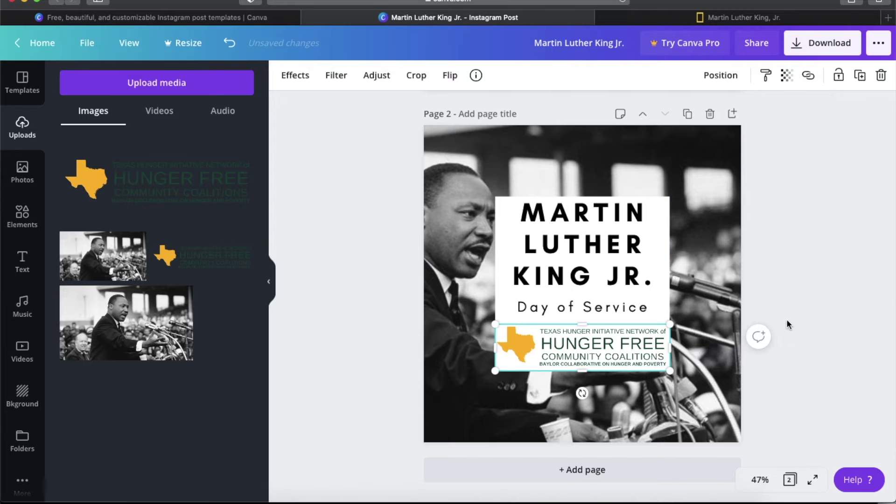
pyautogui.click(799, 309)
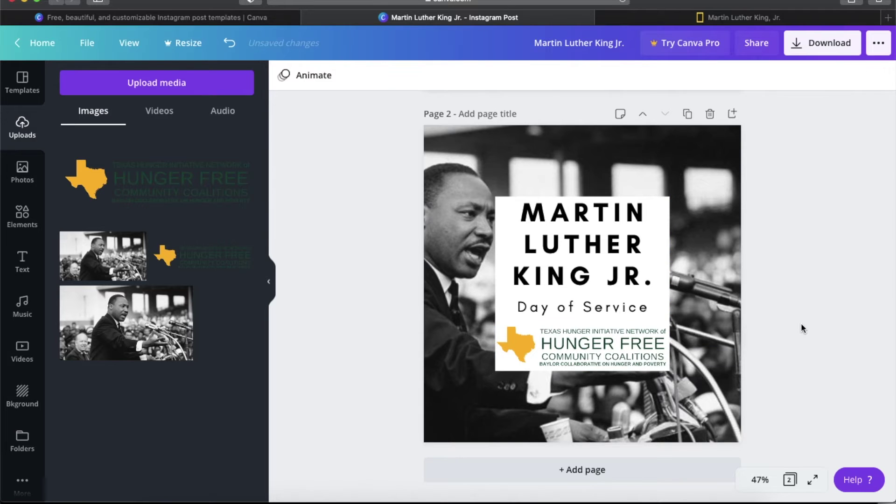
# Set the heading's font to Helveticish and the "Day of Service" line's font to Open Sans Light.
pyautogui.click(566, 259)
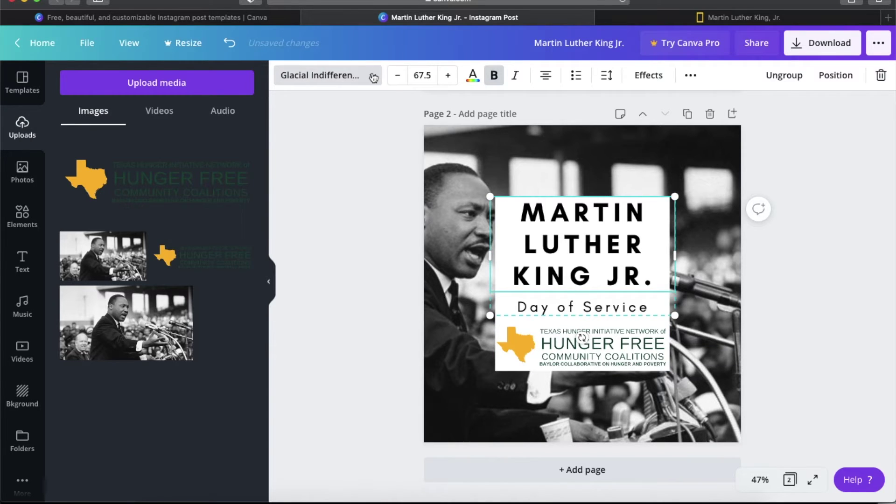
pyautogui.click(369, 75)
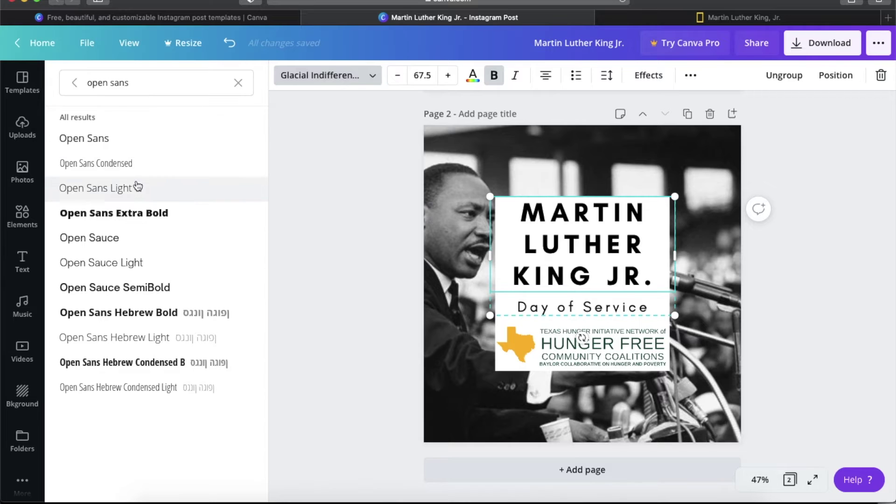
pyautogui.click(74, 84)
pyautogui.click(84, 139)
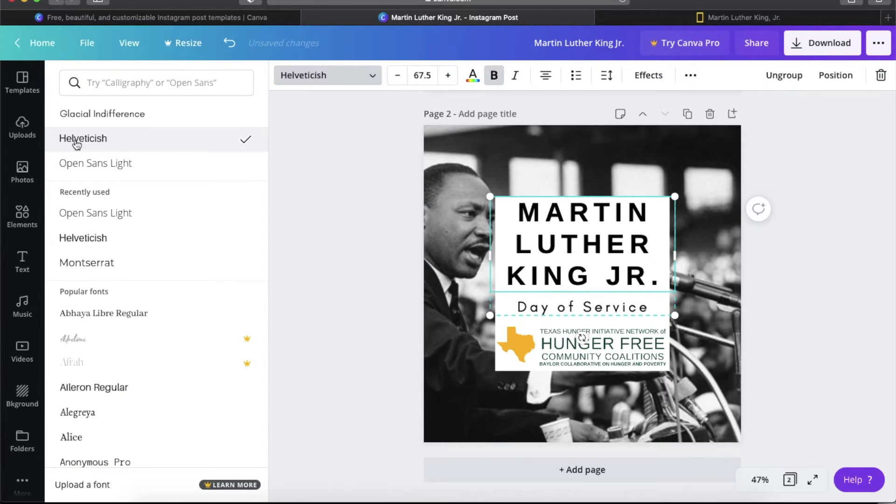
pyautogui.click(562, 308)
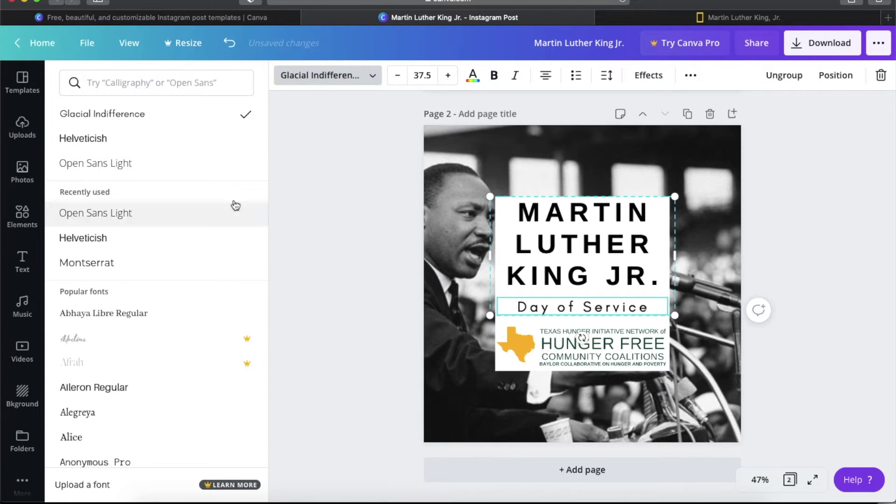
pyautogui.click(117, 164)
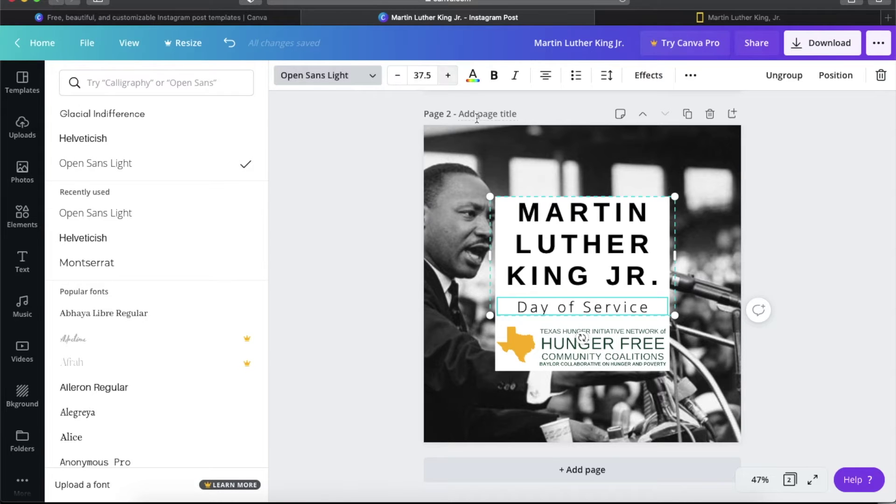
# Increase the heading's font size to 70.5 and the "Day of Service" line's font size to 40.5.
pyautogui.click(587, 252)
pyautogui.click(448, 77)
pyautogui.click(448, 77)
pyautogui.click(448, 76)
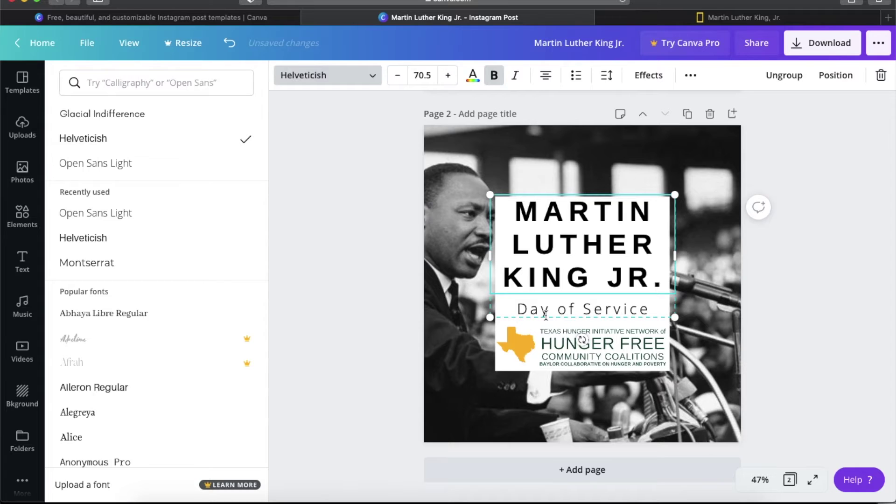
pyautogui.click(545, 311)
pyautogui.click(448, 76)
pyautogui.click(448, 77)
pyautogui.click(448, 77)
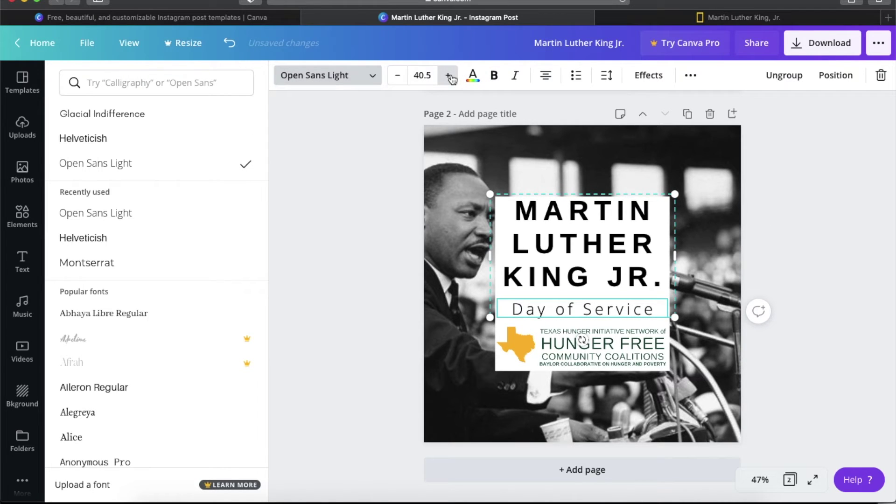
# Colour the "Day of Service" line and the heading with the dark green from the document colours.
pyautogui.click(472, 77)
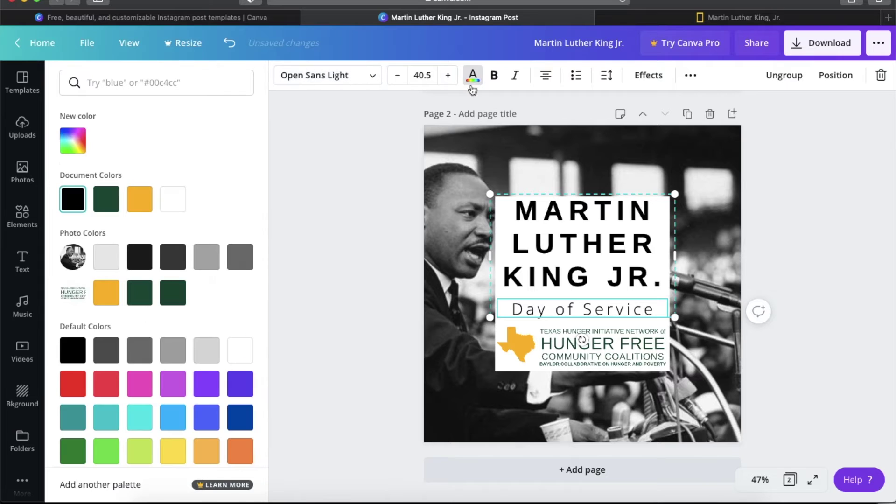
pyautogui.click(106, 199)
pyautogui.click(553, 249)
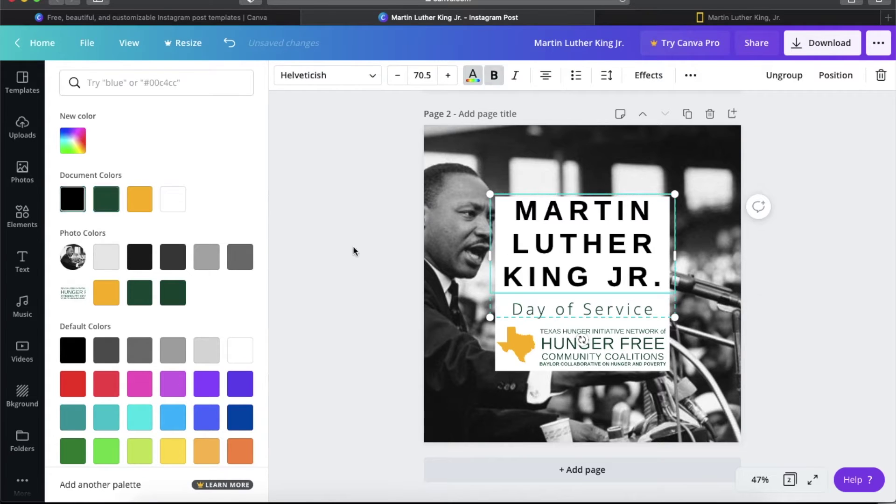
pyautogui.click(106, 199)
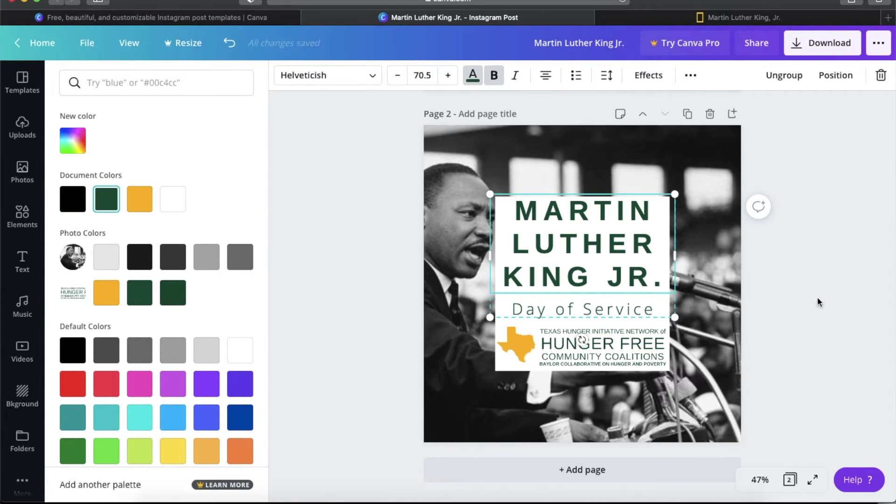
# Set the heading's letter spacing to 190.
pyautogui.click(629, 276)
pyautogui.click(607, 75)
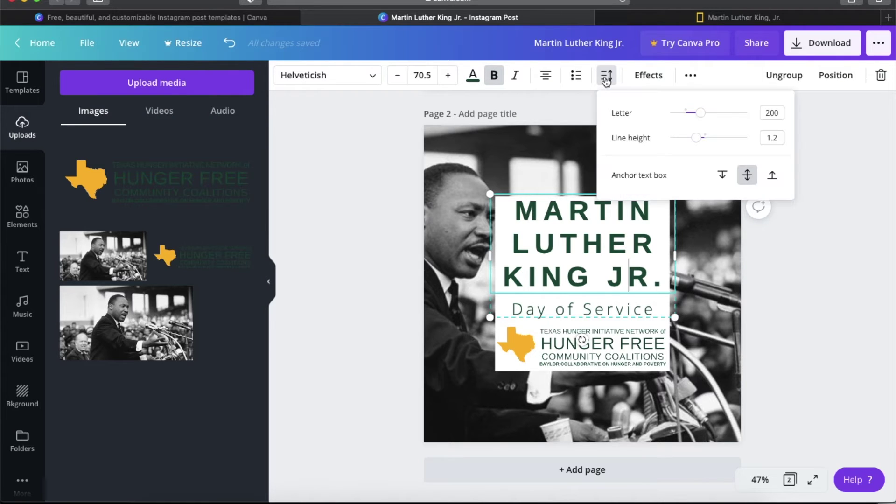
pyautogui.click(780, 112)
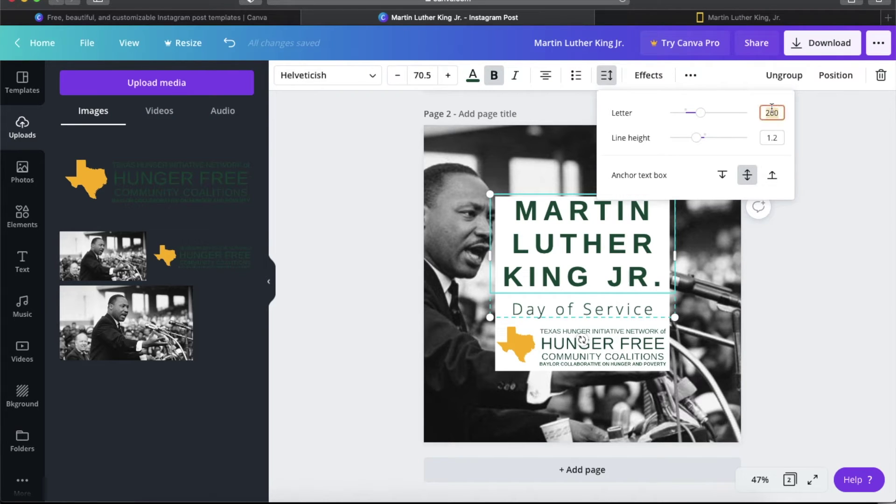
pyautogui.write('190')
pyautogui.press('Return')
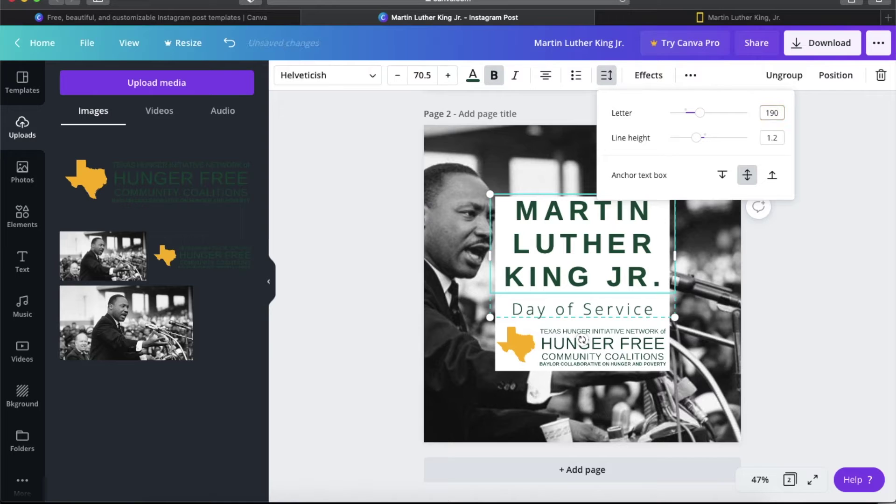
# Set the heading's line height to 1.
pyautogui.press('BackSpace')
pyautogui.press('BackSpace')
pyautogui.press('Return')
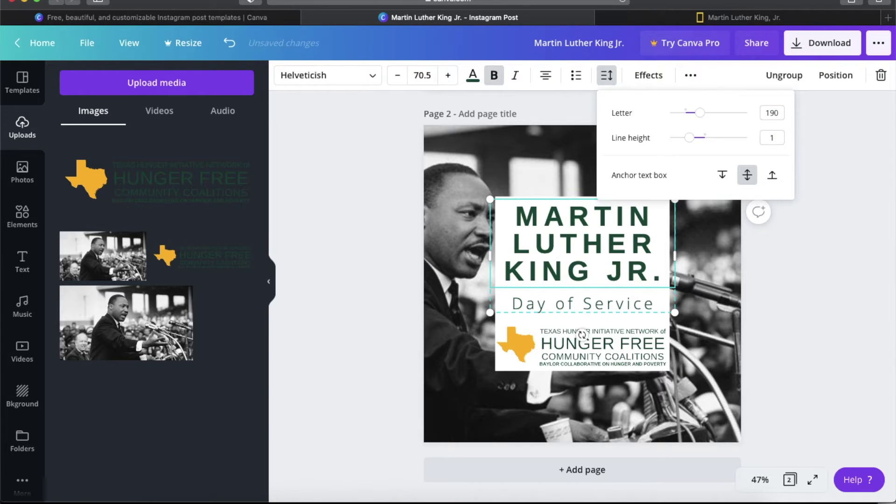
# Set the "Day of Service" line's letter spacing to 190 and its line height to 1.
pyautogui.click(613, 299)
pyautogui.click(606, 75)
pyautogui.click(768, 114)
pyautogui.write('190')
pyautogui.press('Return')
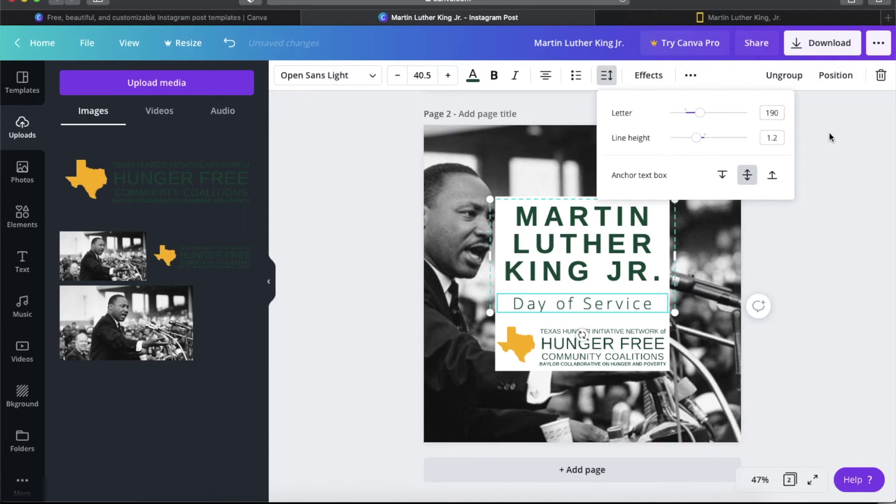
pyautogui.click(772, 136)
pyautogui.press('Return')
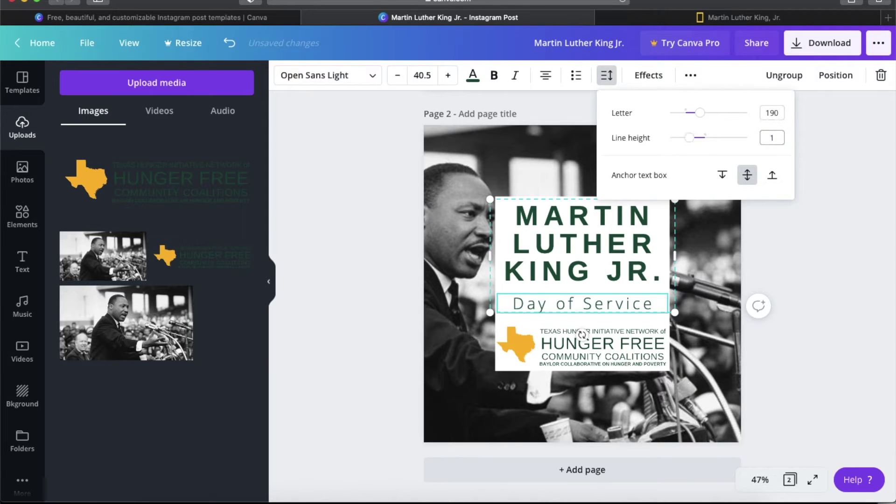
pyautogui.click(833, 253)
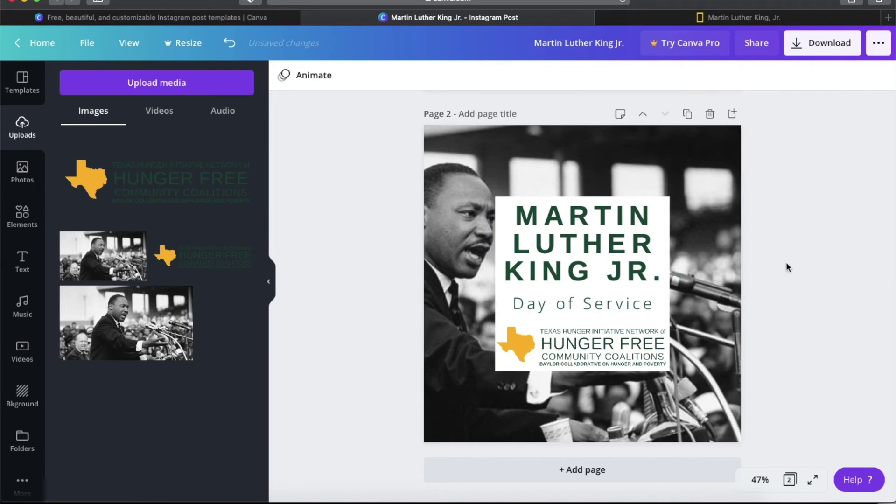
# Ungroup the heading and the "Day of Service" line, and move "Day of Service" up closer to the heading.
pyautogui.click(581, 245)
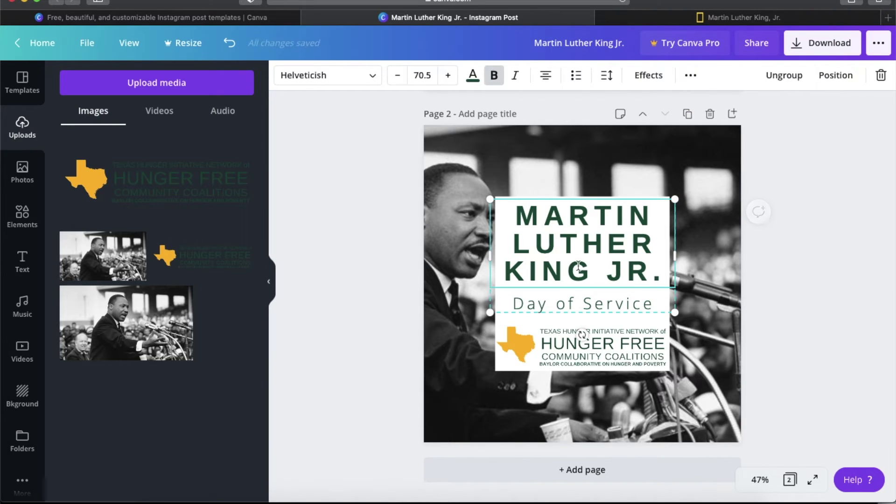
pyautogui.click(784, 75)
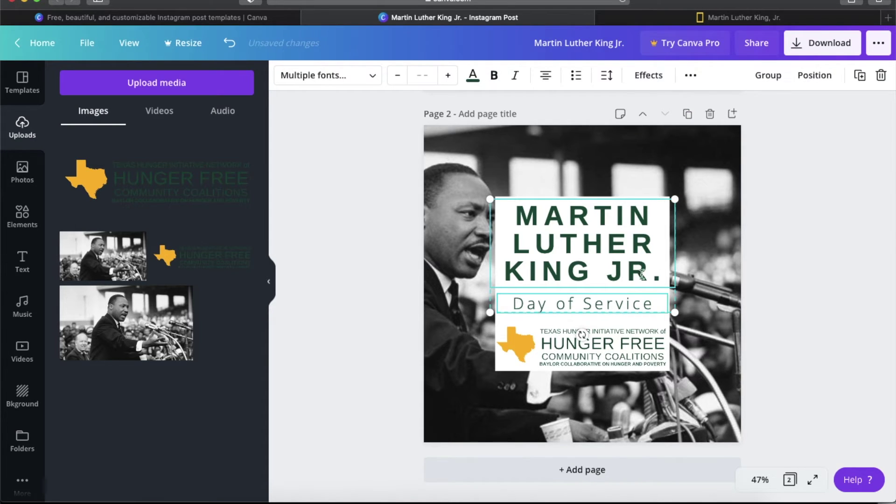
pyautogui.click(715, 307)
pyautogui.click(594, 330)
pyautogui.moveTo(594, 335); pyautogui.dragTo(604, 324)
pyautogui.click(347, 292)
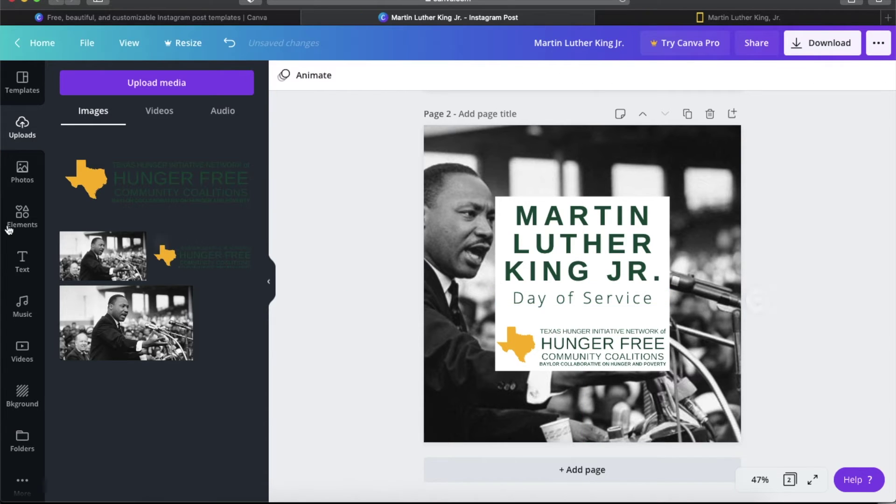
# Add a solid line beneath "Day of Service" and shorten it to about the width of that text.
pyautogui.click(18, 226)
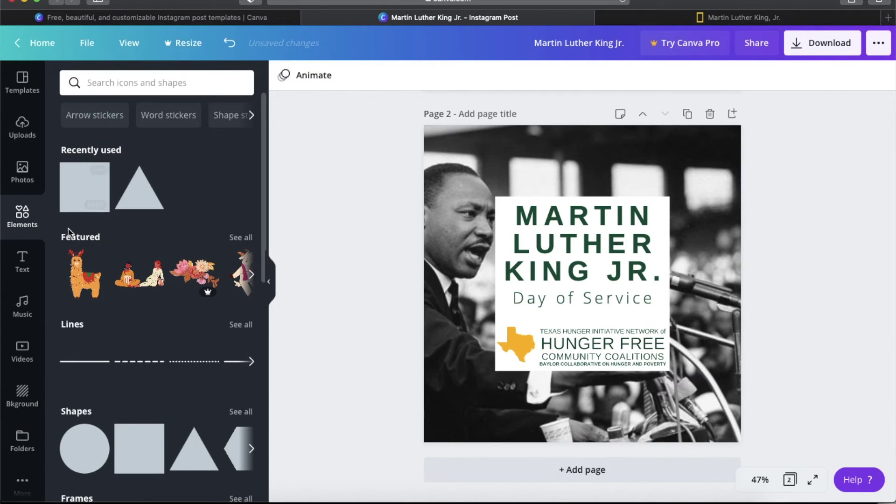
pyautogui.click(91, 356)
pyautogui.moveTo(595, 308); pyautogui.dragTo(598, 337)
pyautogui.moveTo(709, 311); pyautogui.dragTo(648, 312)
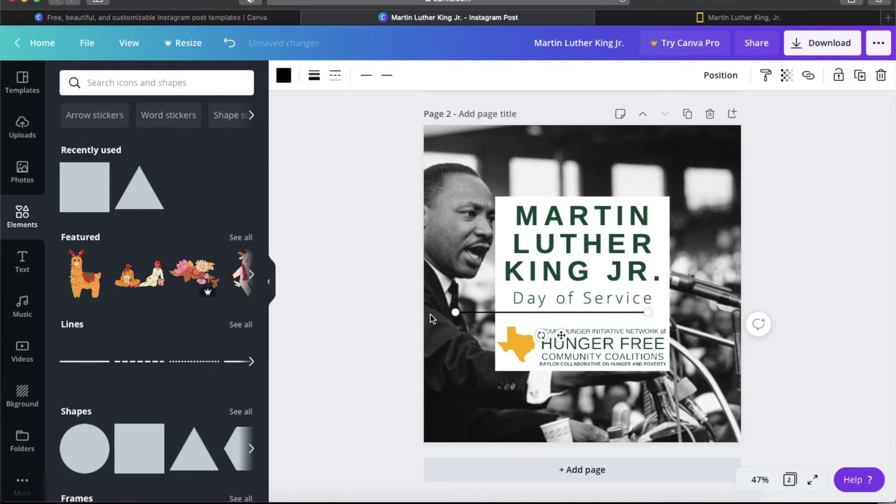
pyautogui.moveTo(457, 312); pyautogui.dragTo(512, 312)
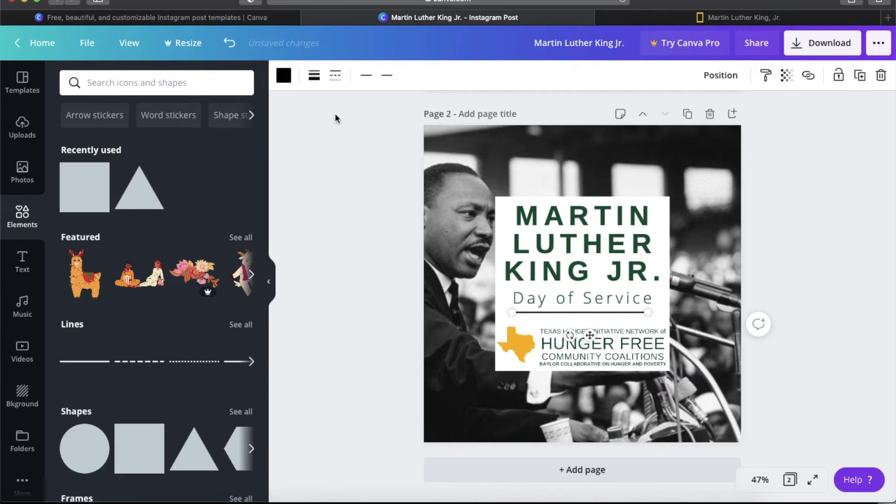
# Colour the divider line with the dark green from the document colours and centre it horizontally on the page.
pyautogui.click(283, 74)
pyautogui.click(107, 205)
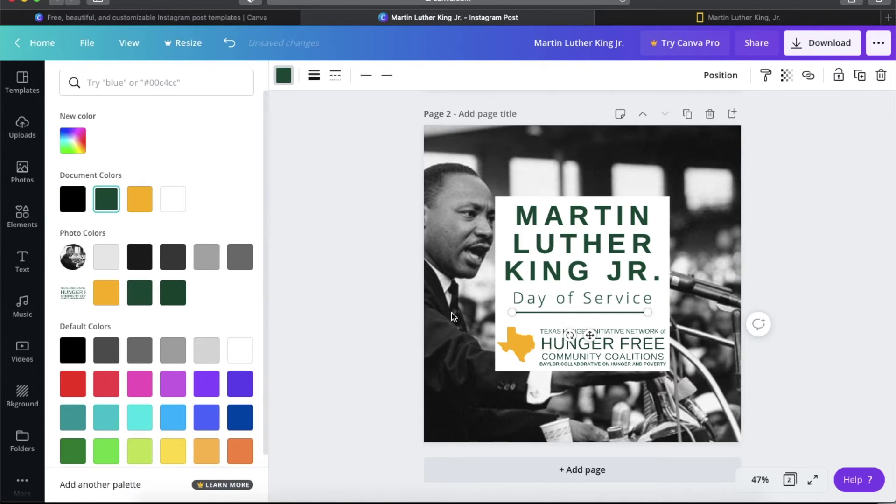
pyautogui.moveTo(591, 336); pyautogui.dragTo(596, 336)
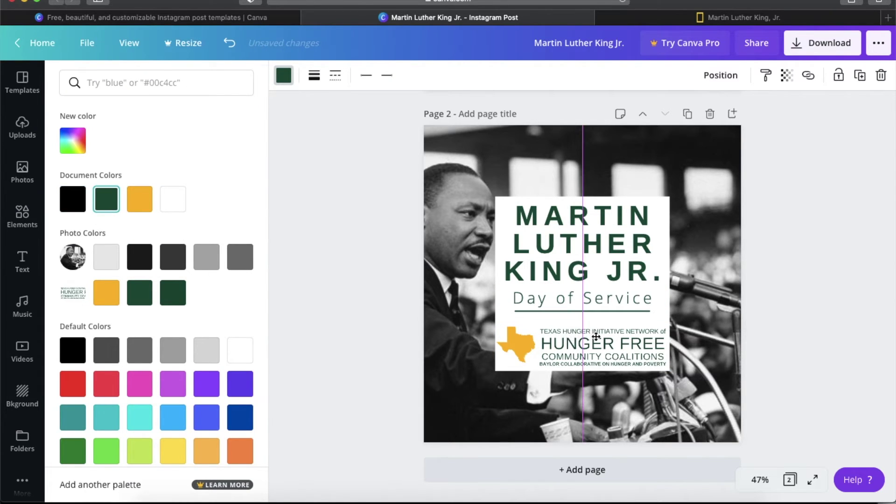
# Move the coalition logo up so it sits just below the green divider line, centred in the white box.
pyautogui.hotkey('ctrl', 'z')
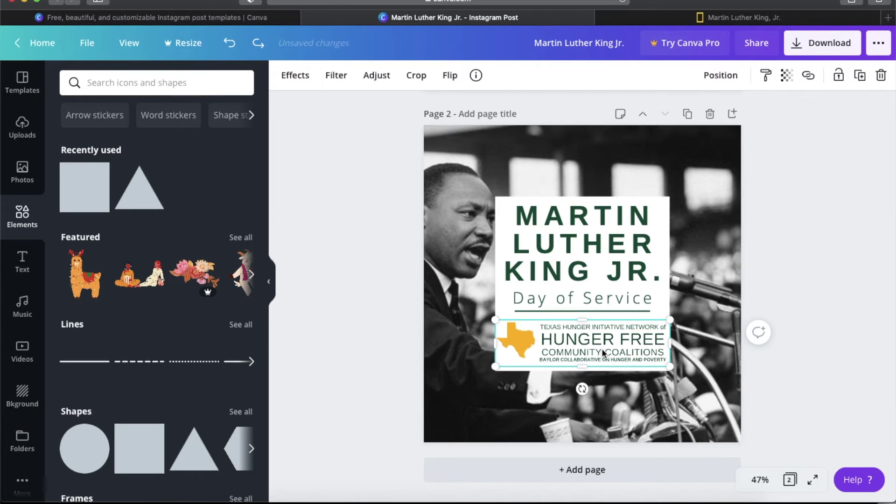
pyautogui.moveTo(601, 348); pyautogui.dragTo(603, 347)
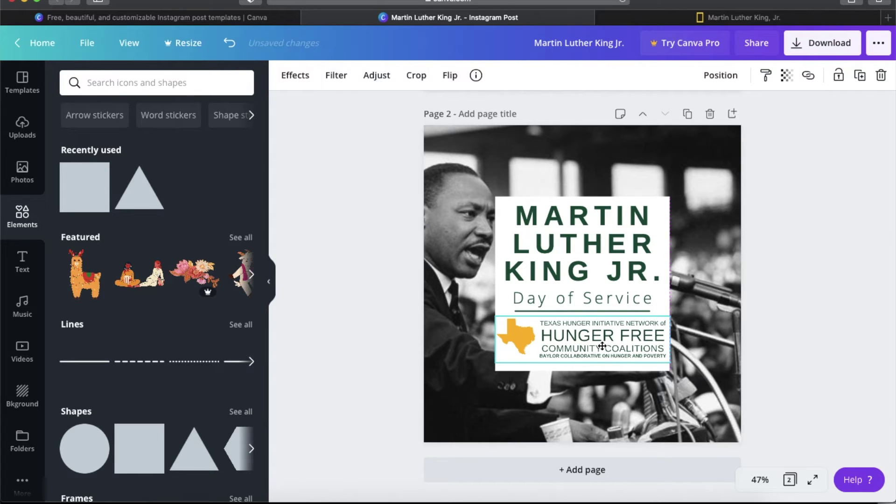
pyautogui.moveTo(602, 346); pyautogui.dragTo(602, 346)
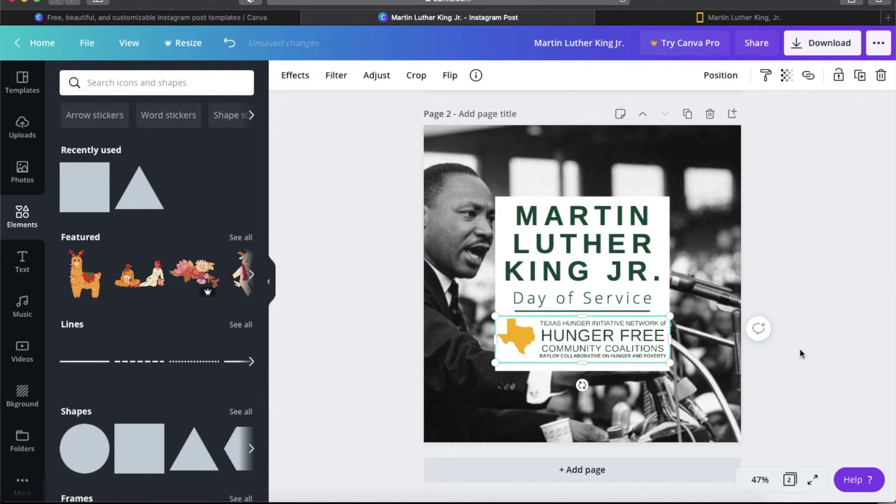
pyautogui.click(796, 349)
pyautogui.click(629, 346)
pyautogui.press('Up')
pyautogui.press('Up')
pyautogui.press('Up')
pyautogui.press('Up')
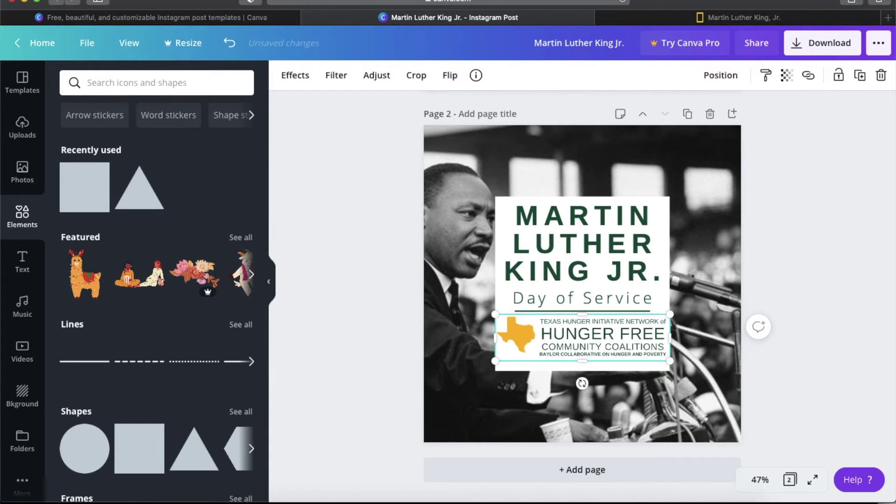
pyautogui.click(827, 270)
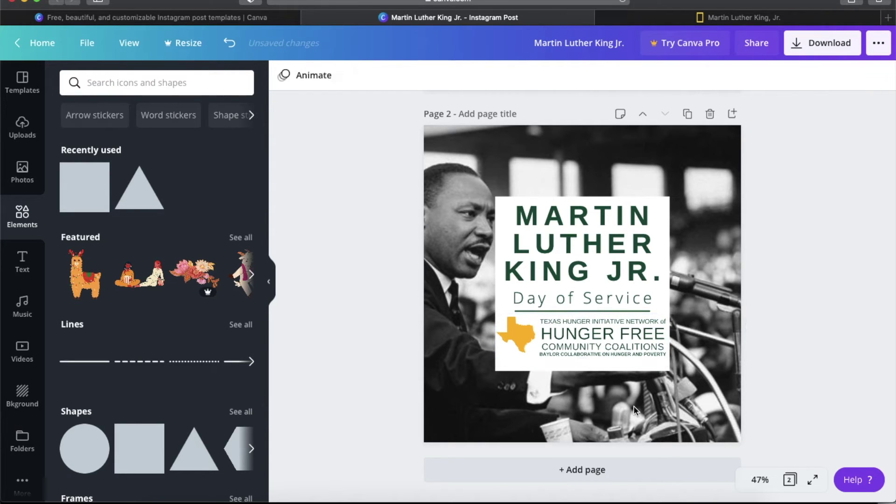
# Shrink the white box from its lower and upper edges to fit closely around the heading and logo.
pyautogui.click(614, 371)
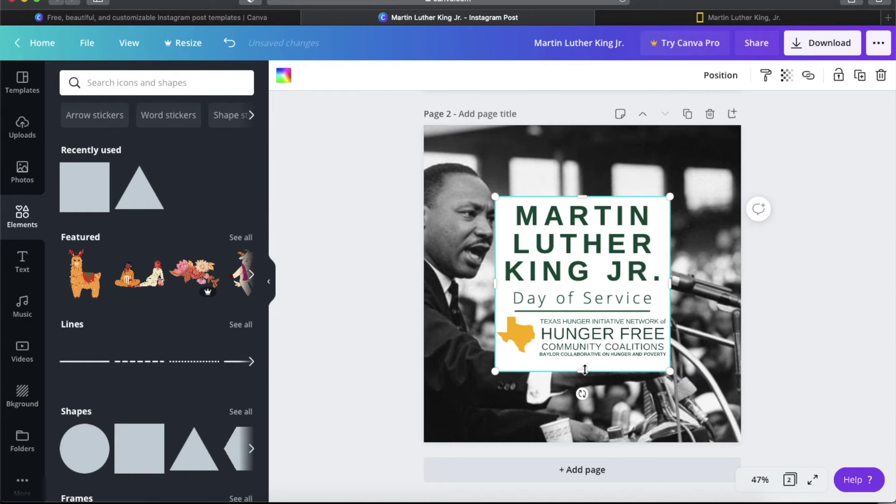
pyautogui.moveTo(584, 372); pyautogui.dragTo(585, 362)
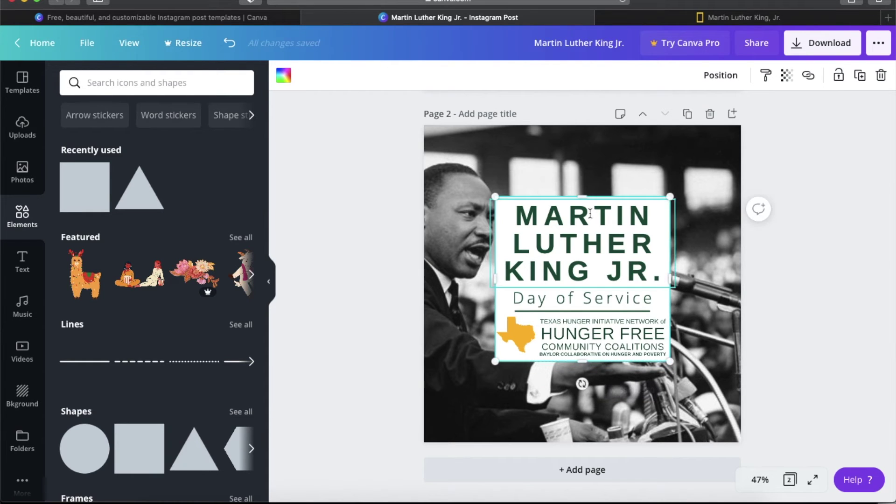
pyautogui.moveTo(584, 196); pyautogui.dragTo(583, 198)
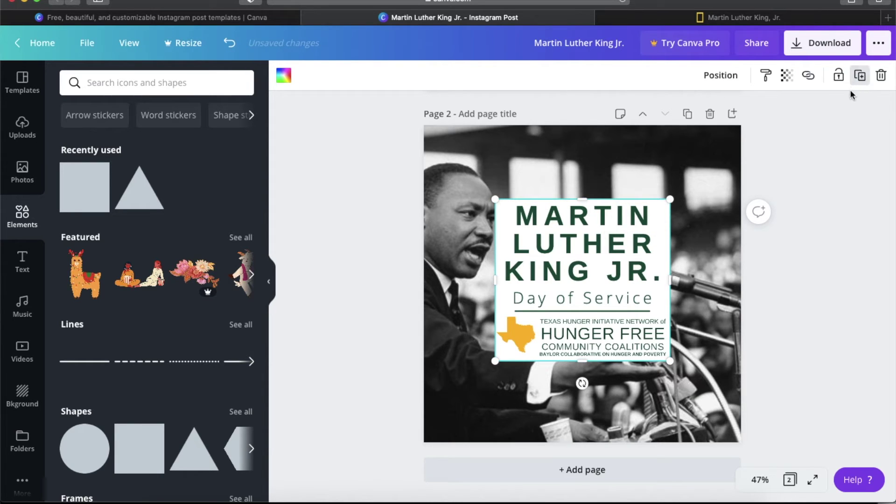
# Set the white box's transparency to 70.
pyautogui.click(786, 75)
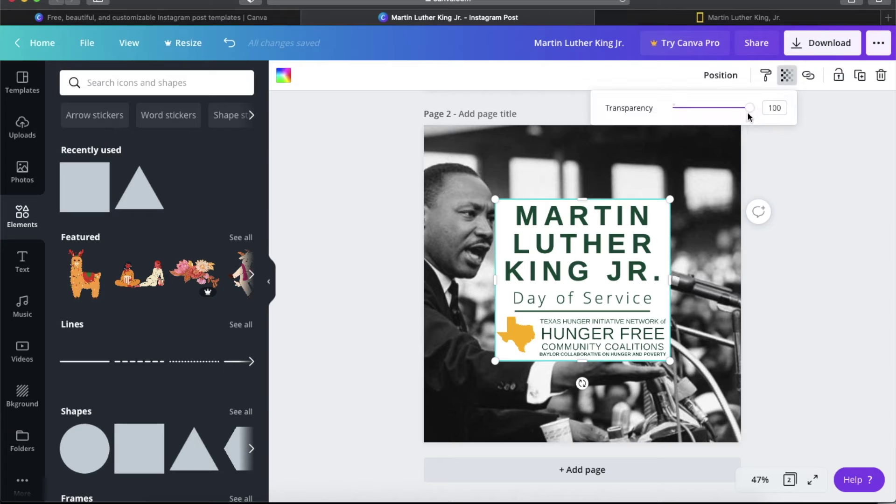
pyautogui.moveTo(749, 114); pyautogui.dragTo(727, 116)
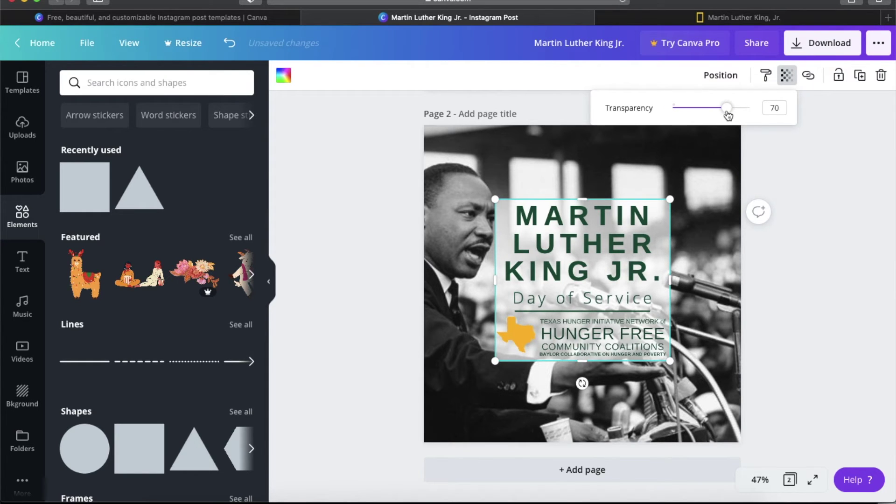
pyautogui.click(848, 276)
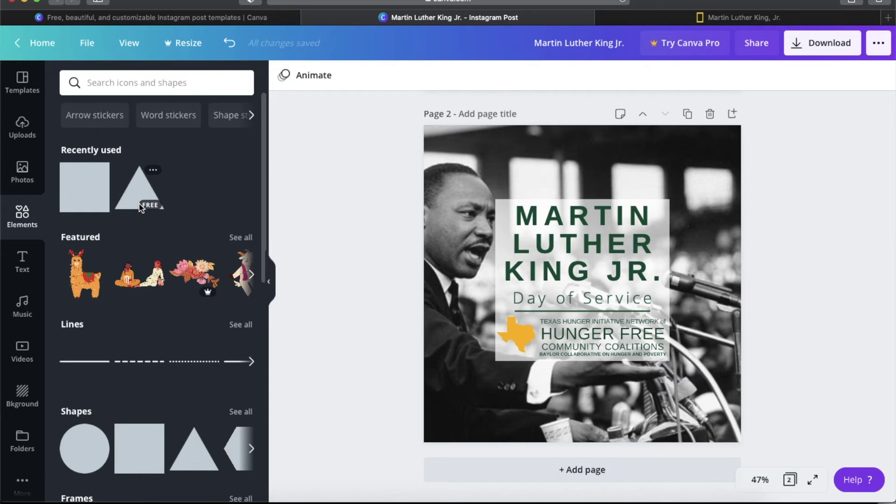
# Add a dark green triangle, rotate it and position it to fill the page's lower-right corner with a diagonal edge.
pyautogui.click(140, 184)
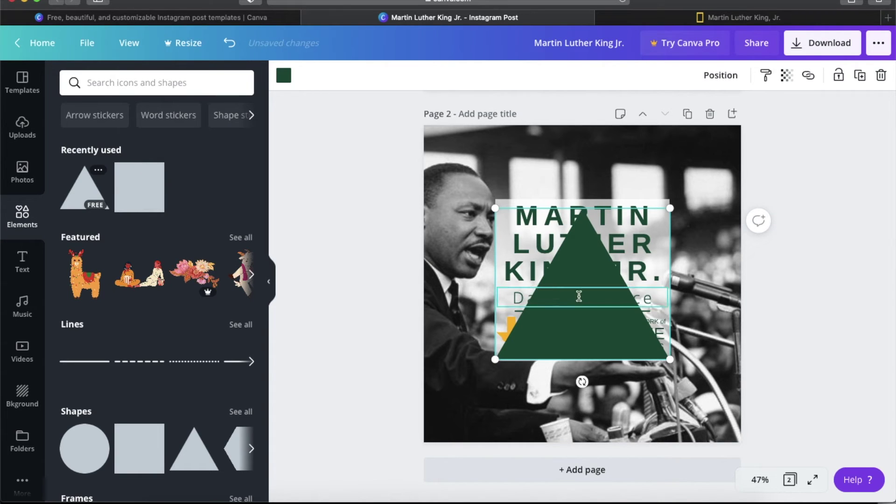
pyautogui.moveTo(571, 348); pyautogui.dragTo(610, 433)
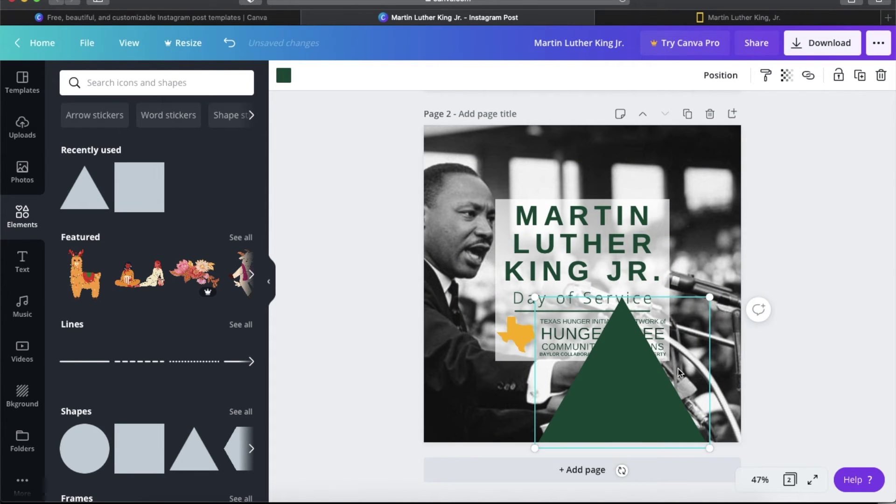
pyautogui.moveTo(644, 403); pyautogui.dragTo(750, 386)
pyautogui.moveTo(646, 426); pyautogui.dragTo(626, 449)
pyautogui.moveTo(724, 470)
pyautogui.mouseDown()
pyautogui.moveTo(717, 478)
pyautogui.moveTo(713, 469)
pyautogui.mouseUp()
pyautogui.moveTo(716, 372); pyautogui.dragTo(730, 387)
pyautogui.click(343, 347)
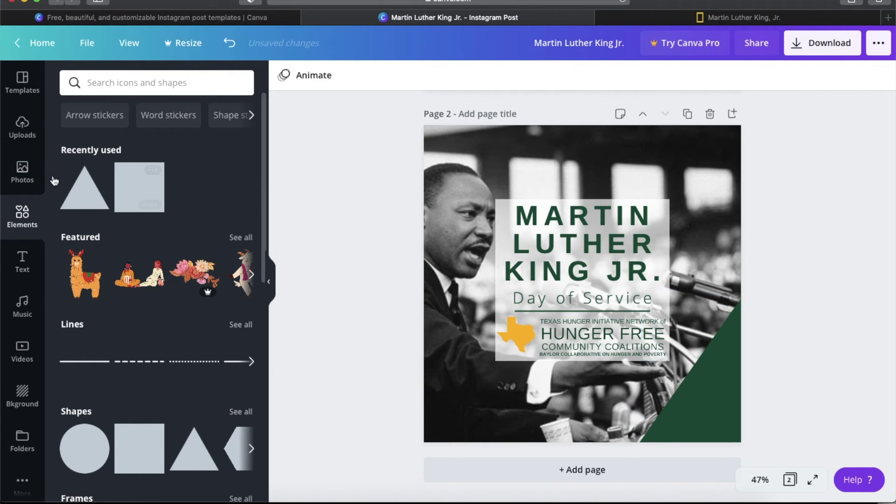
# Add a second triangle, enlarge and rotate it, and position it across the lower-right corner over the first triangle.
pyautogui.click(79, 207)
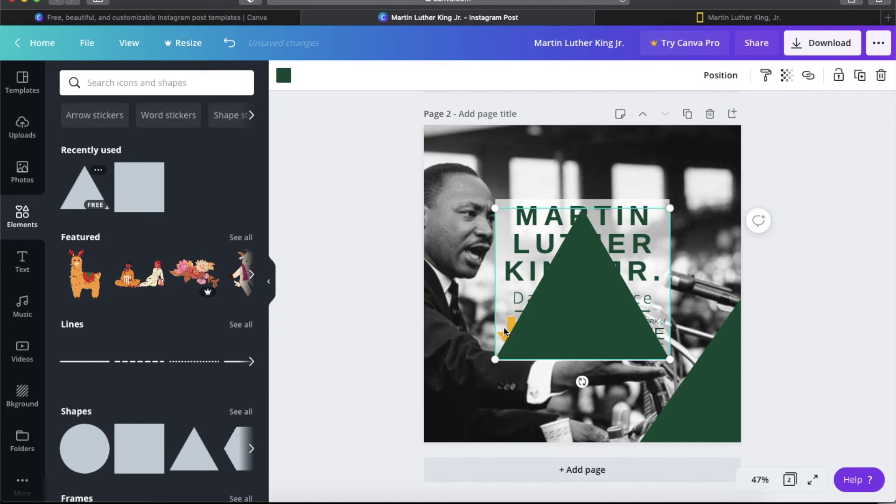
pyautogui.click(577, 304)
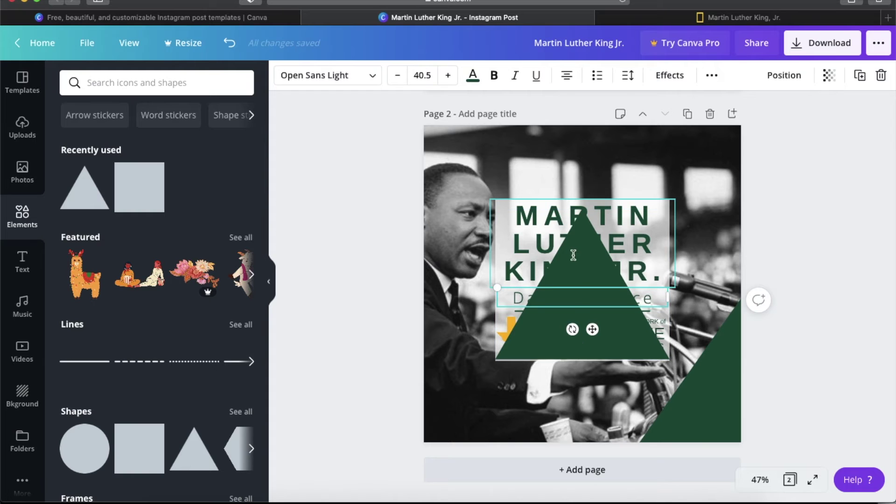
pyautogui.click(574, 256)
pyautogui.click(563, 342)
pyautogui.moveTo(563, 342); pyautogui.dragTo(582, 409)
pyautogui.moveTo(602, 449); pyautogui.dragTo(760, 395)
pyautogui.moveTo(639, 368); pyautogui.dragTo(636, 483)
pyautogui.moveTo(689, 373); pyautogui.dragTo(775, 363)
pyautogui.moveTo(637, 389); pyautogui.dragTo(639, 425)
# Colour the second triangle with the golden yellow from the document colours and adjust its placement so the green triangle shows above it.
pyautogui.click(284, 76)
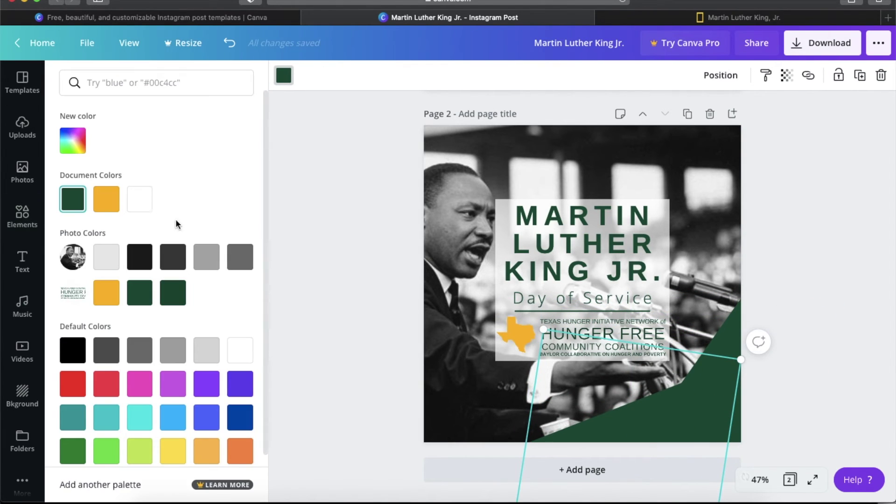
pyautogui.click(104, 208)
pyautogui.moveTo(742, 359); pyautogui.dragTo(754, 376)
pyautogui.moveTo(686, 408)
pyautogui.mouseDown()
pyautogui.moveTo(687, 422)
pyautogui.moveTo(686, 407)
pyautogui.mouseUp()
pyautogui.click(798, 222)
# Add a body text line reading "Photo from: National Geographic Kids" to the page.
pyautogui.click(22, 264)
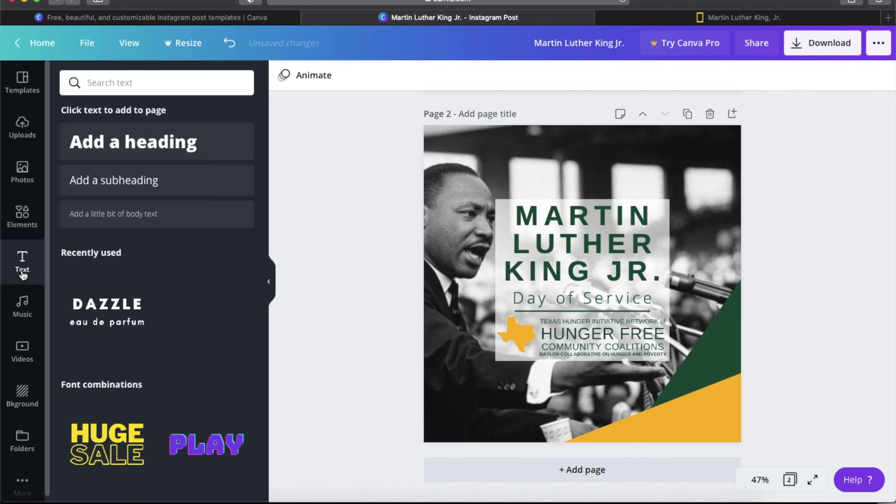
pyautogui.click(134, 221)
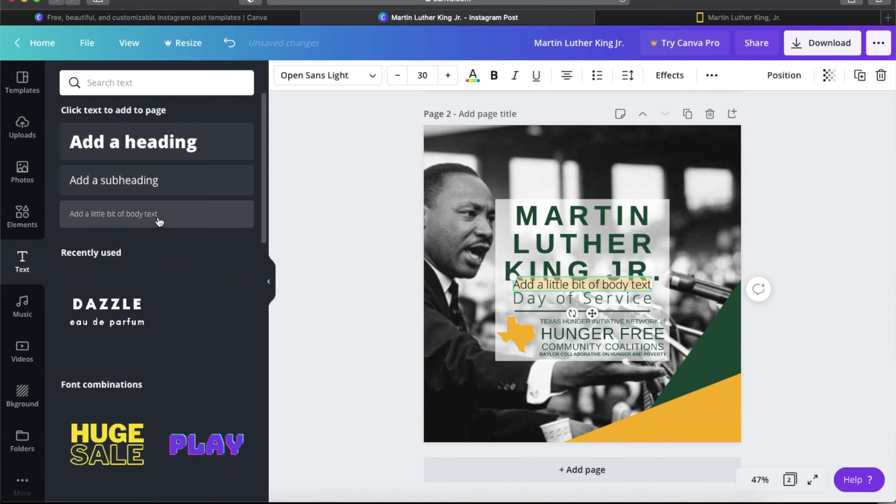
pyautogui.press('super+z')
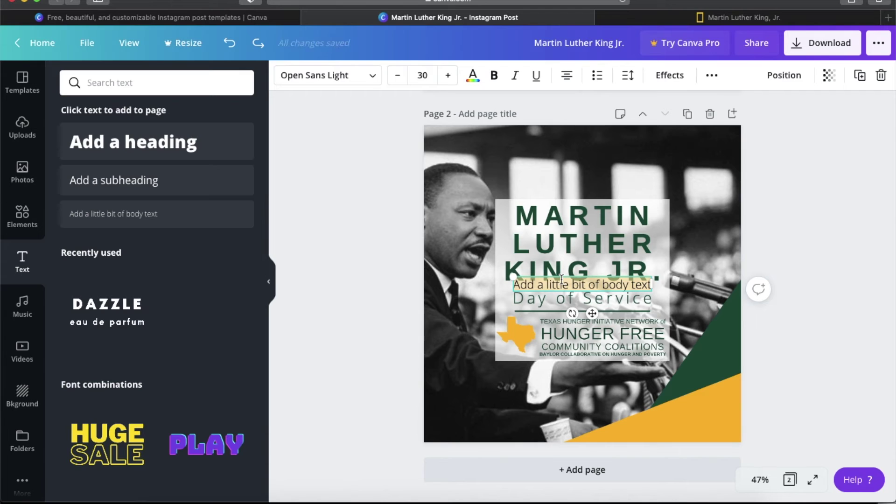
pyautogui.write('Photo')
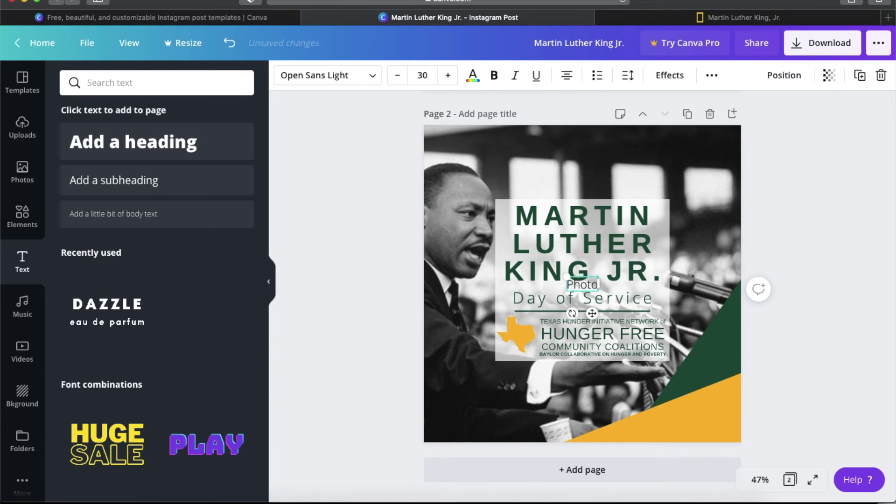
pyautogui.write('fro')
pyautogui.write('rom')
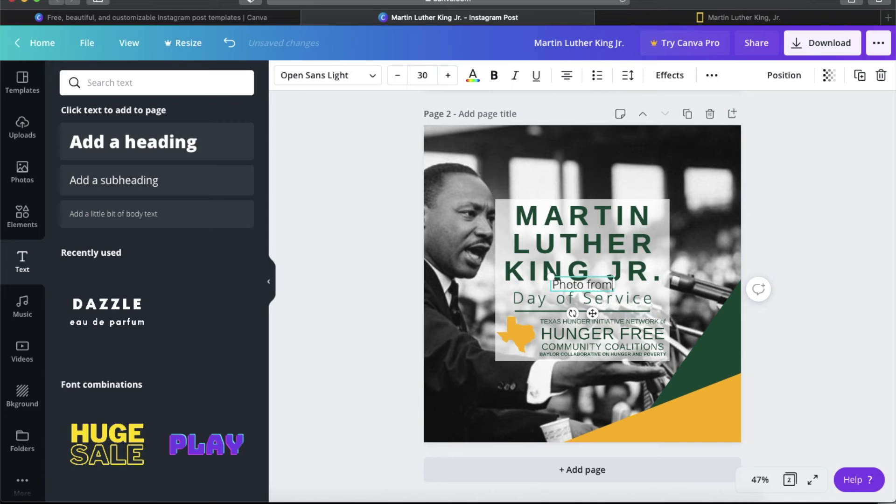
pyautogui.write(': Nationa')
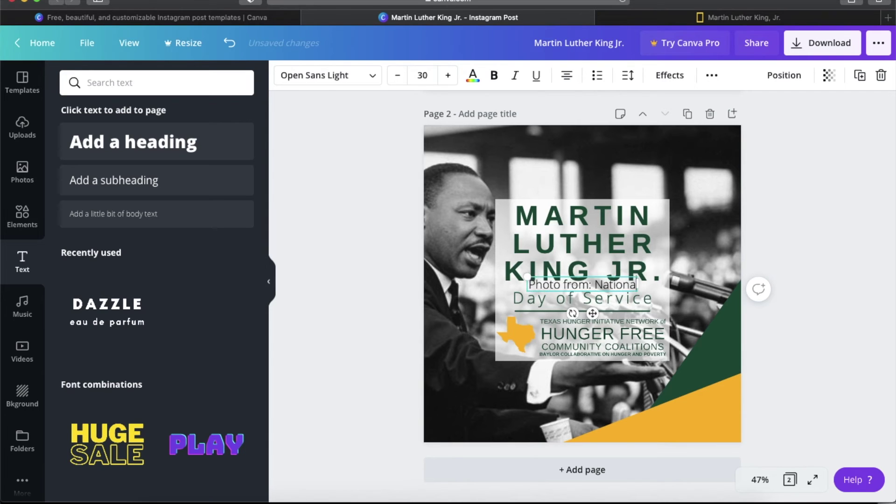
pyautogui.write('l Geographic Kids')
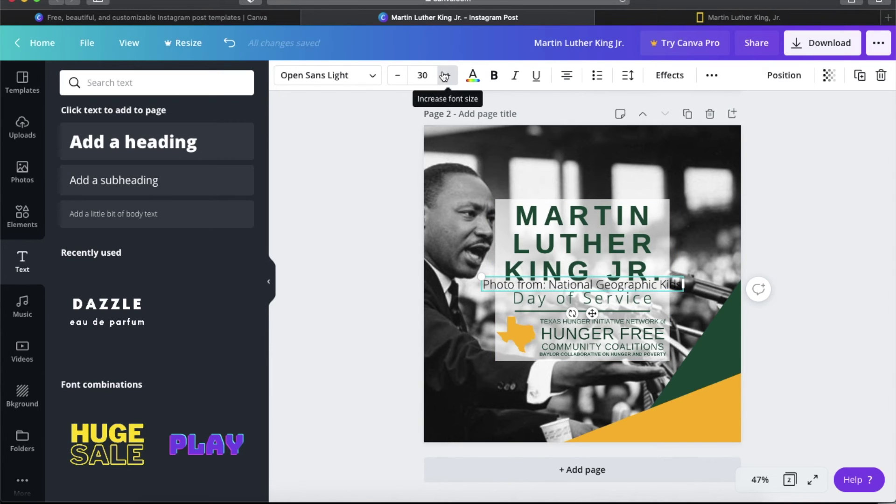
# Set the photo credit's font size to 39, colour it white and move it below the semi-transparent box.
pyautogui.click(445, 75)
pyautogui.click(446, 76)
pyautogui.click(445, 76)
pyautogui.click(446, 76)
pyautogui.click(445, 76)
pyautogui.click(446, 76)
pyautogui.click(445, 75)
pyautogui.click(447, 76)
pyautogui.click(472, 75)
pyautogui.click(172, 199)
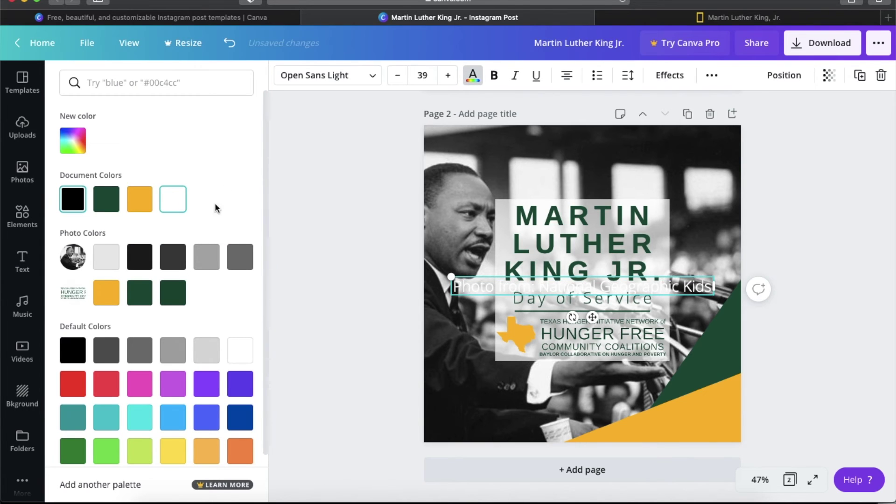
pyautogui.moveTo(592, 317); pyautogui.dragTo(595, 418)
# Link the words "National Geographic Kids" in the photo credit to the web address of the open Martin Luther King, Jr. article.
pyautogui.moveTo(540, 388); pyautogui.dragTo(711, 388)
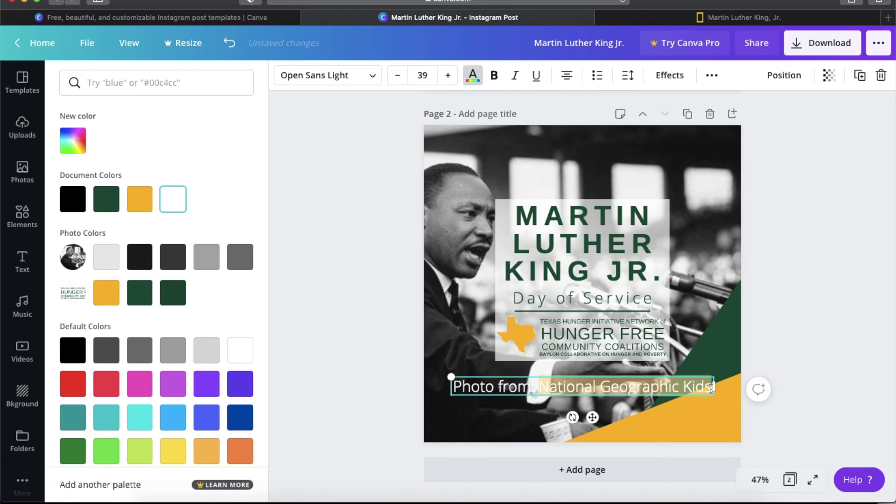
pyautogui.click(714, 76)
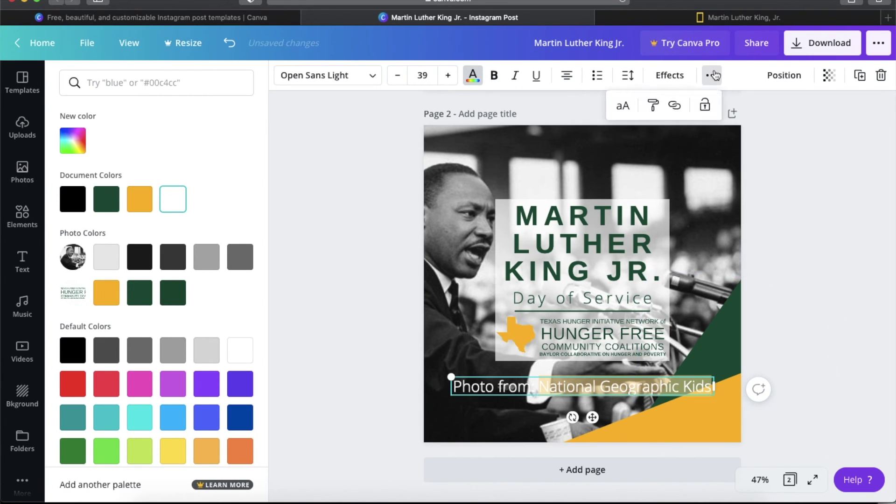
pyautogui.click(675, 107)
pyautogui.click(685, 15)
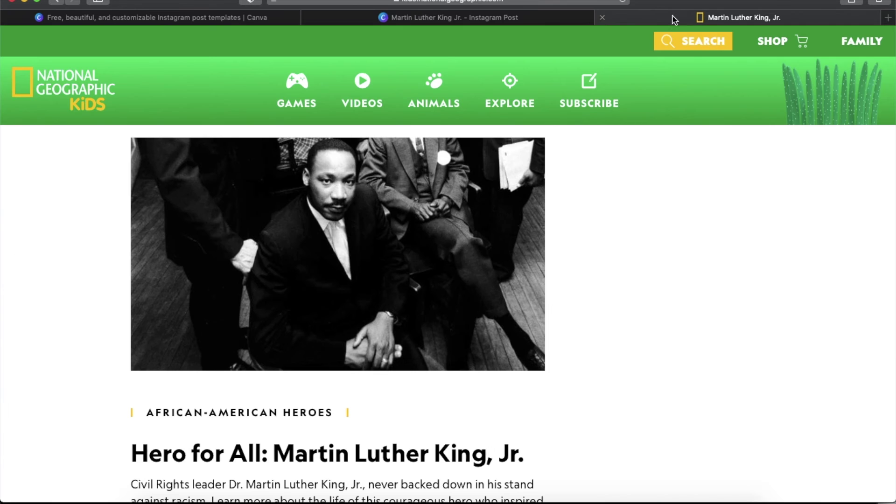
pyautogui.click(512, 3)
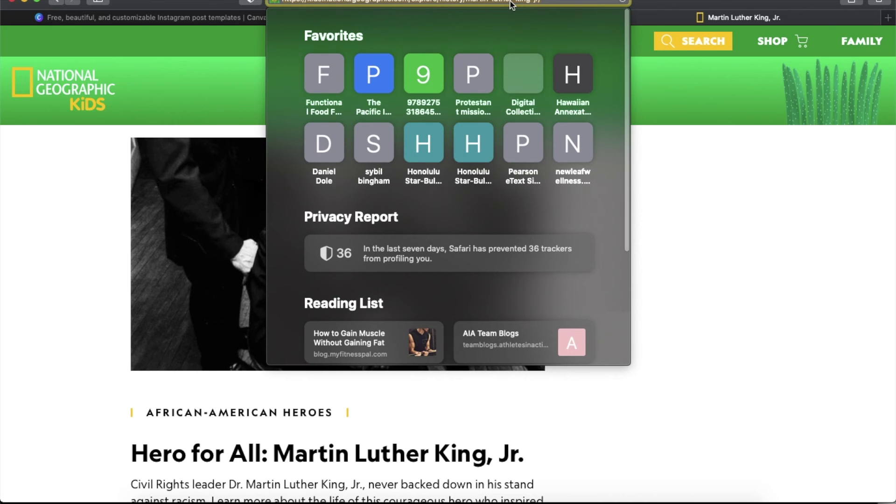
pyautogui.rightClick(512, 4)
pyautogui.click(533, 17)
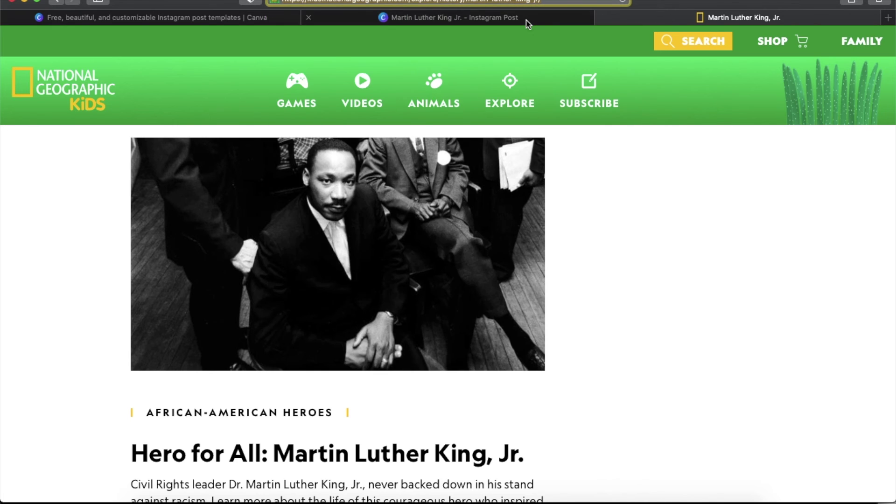
pyautogui.click(527, 19)
pyautogui.rightClick(508, 140)
pyautogui.click(525, 169)
pyautogui.click(636, 144)
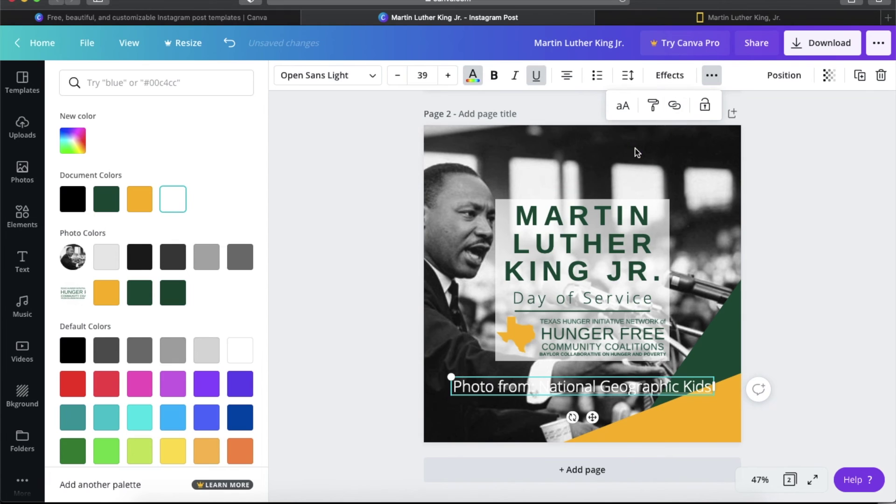
# Shrink the photo credit to font size 15 and place it in the page's lower-left corner.
pyautogui.click(718, 411)
pyautogui.moveTo(714, 378); pyautogui.dragTo(494, 463)
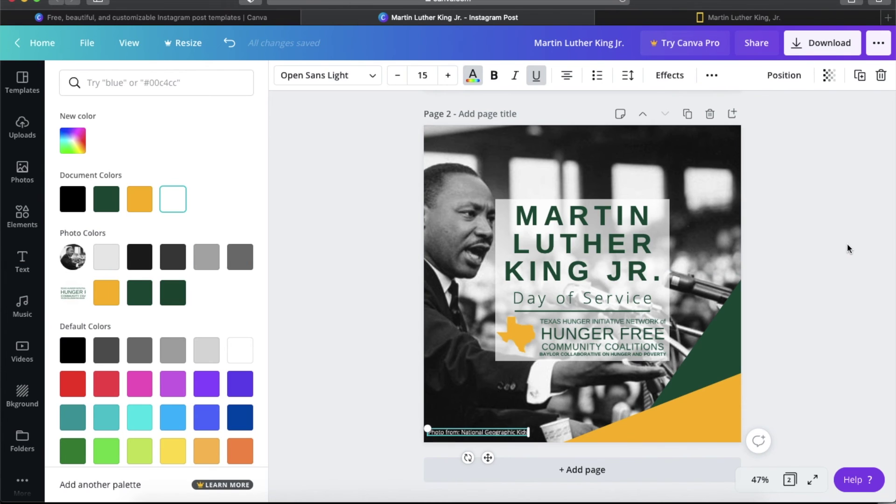
pyautogui.press('Escape')
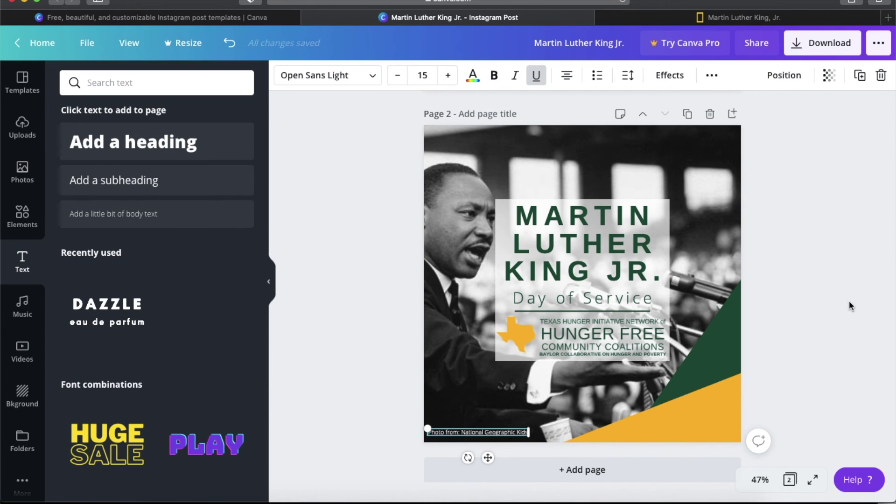
# Preview the finished Martin Luther King Jr. post in full screen.
pyautogui.click(814, 478)
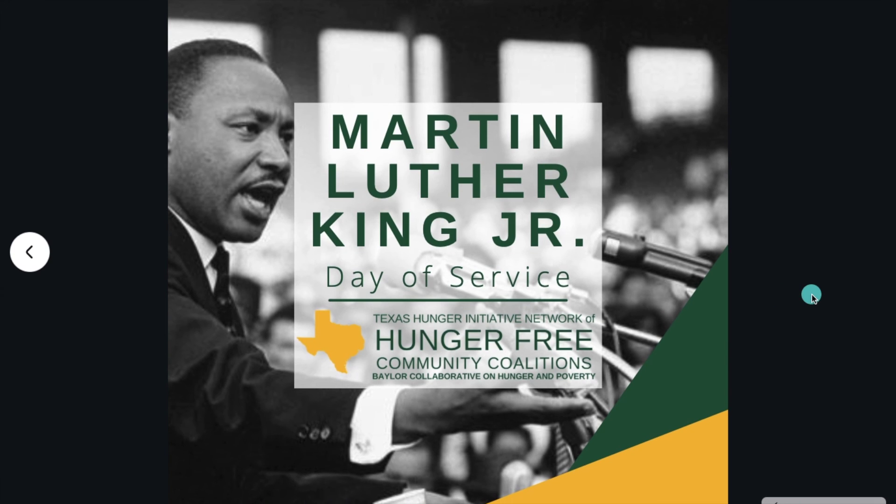
pyautogui.click(811, 296)
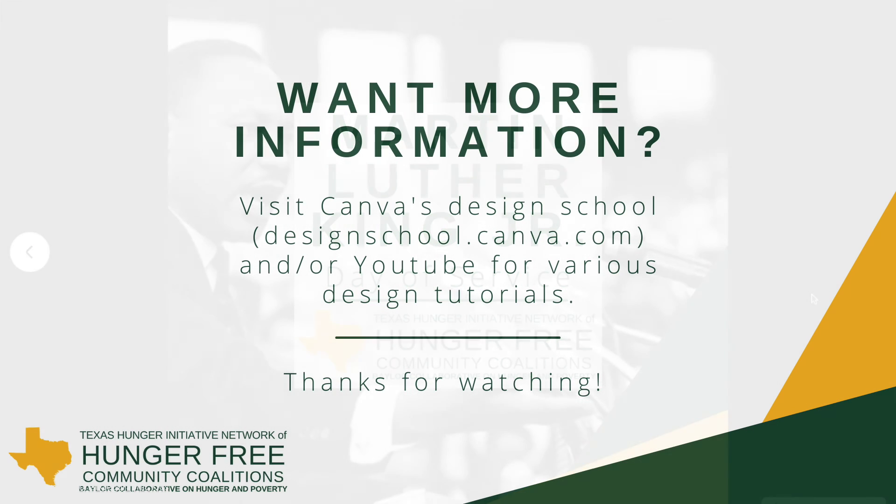